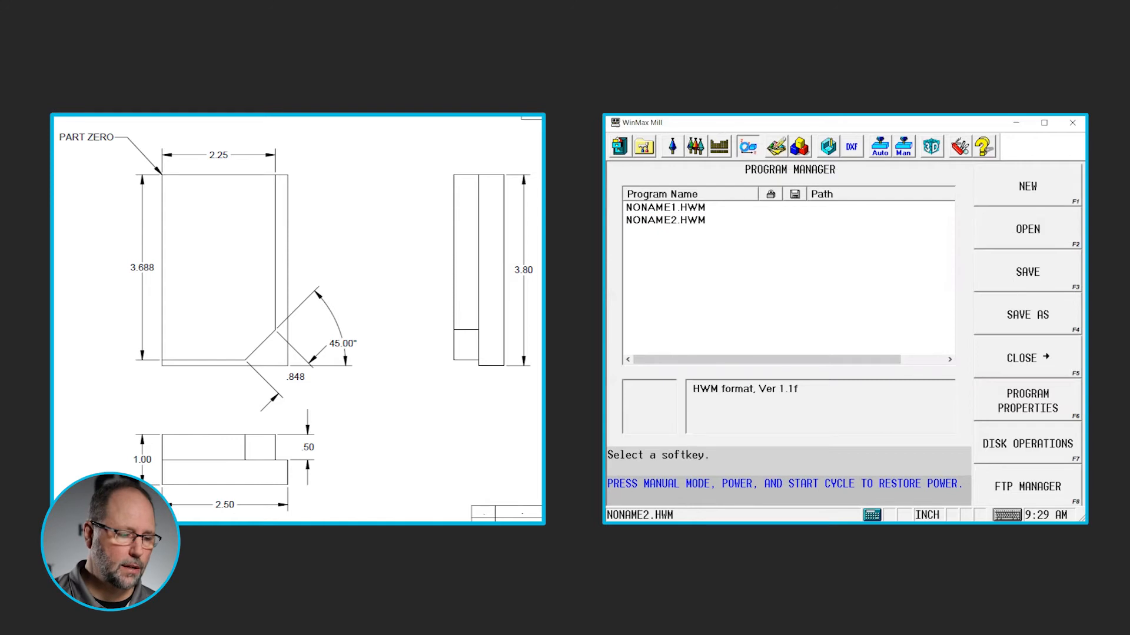
# Open the part setup's stock geometry and enable manual stock sizing for the box stock
pyautogui.click(1027, 444)
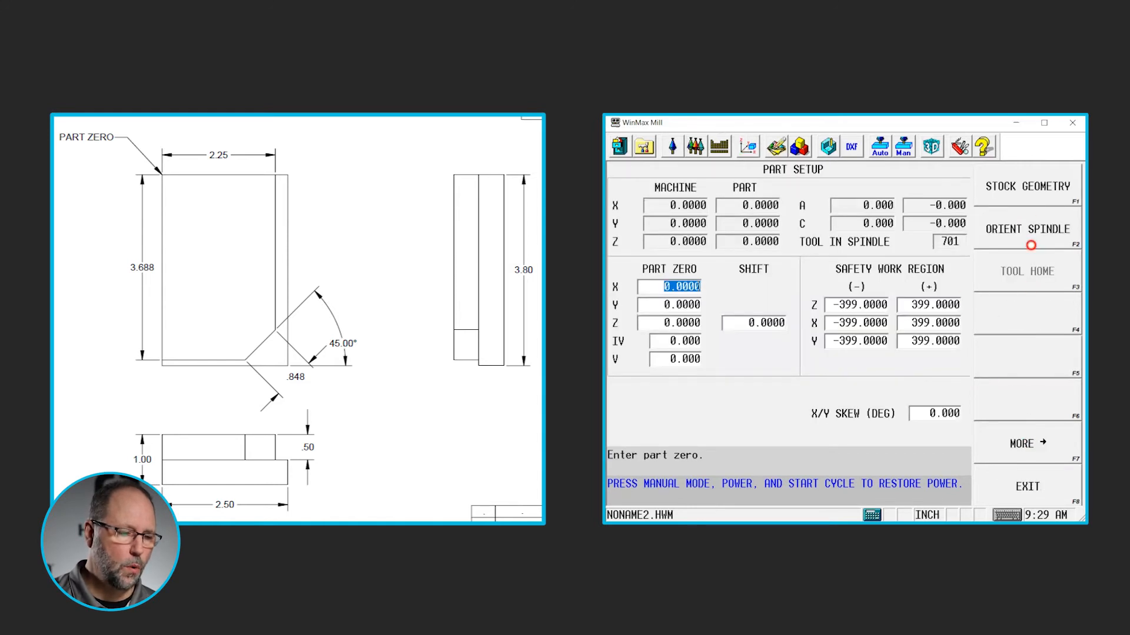
pyautogui.click(1025, 187)
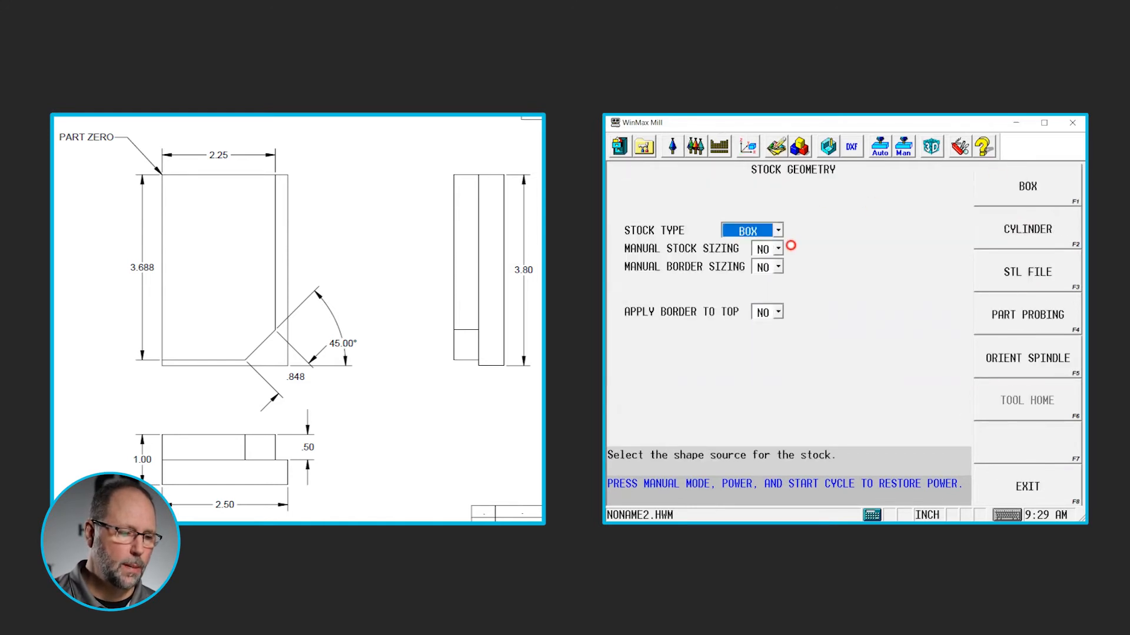
pyautogui.click(778, 266)
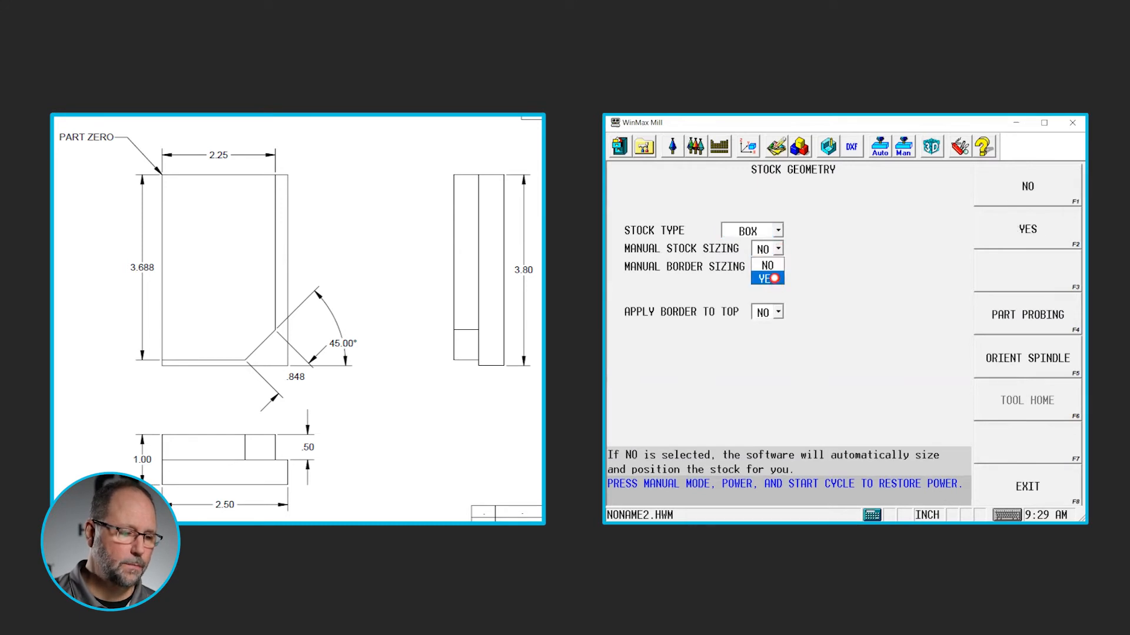
pyautogui.click(775, 279)
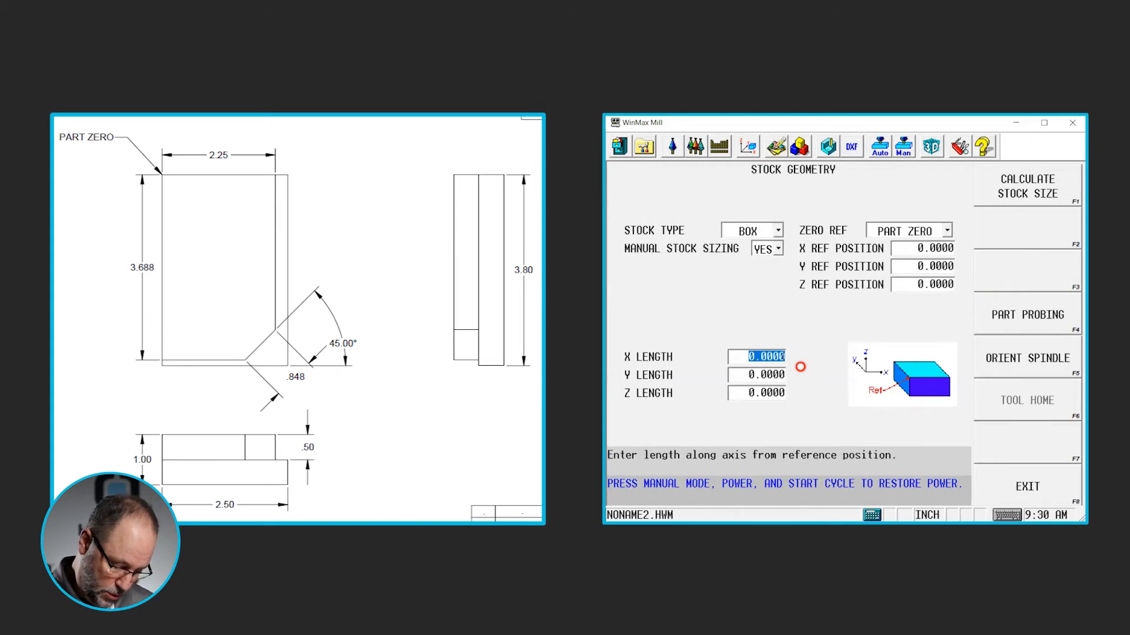
# Set the box stock's lengths to X 2.5, Y 2.8 and Z 1
pyautogui.write('2')
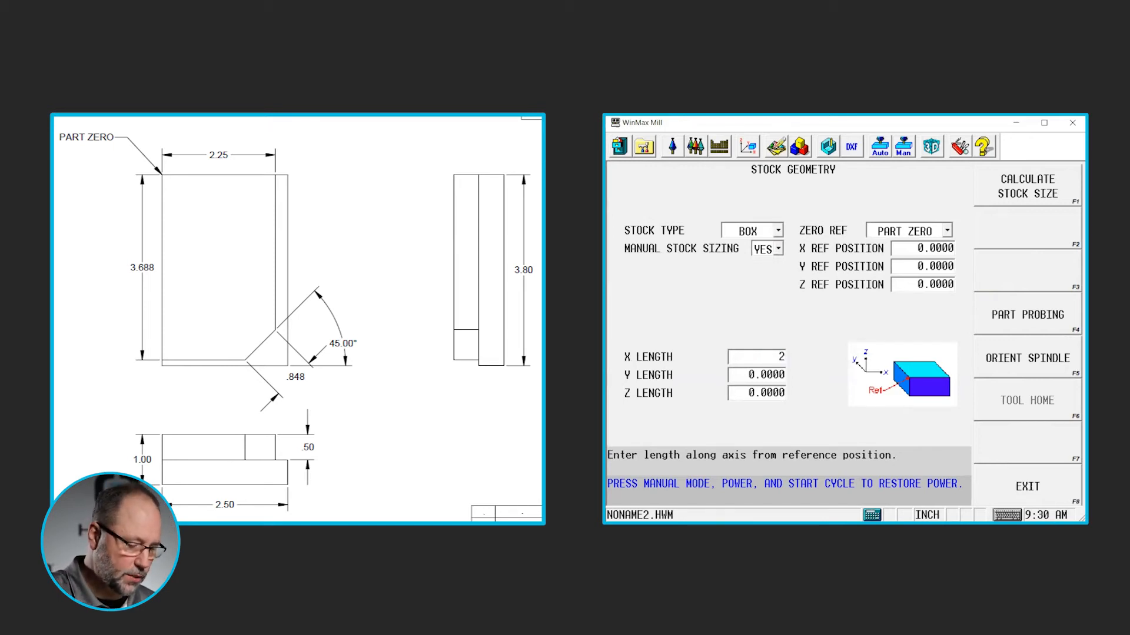
pyautogui.write('.5')
pyautogui.press('Return')
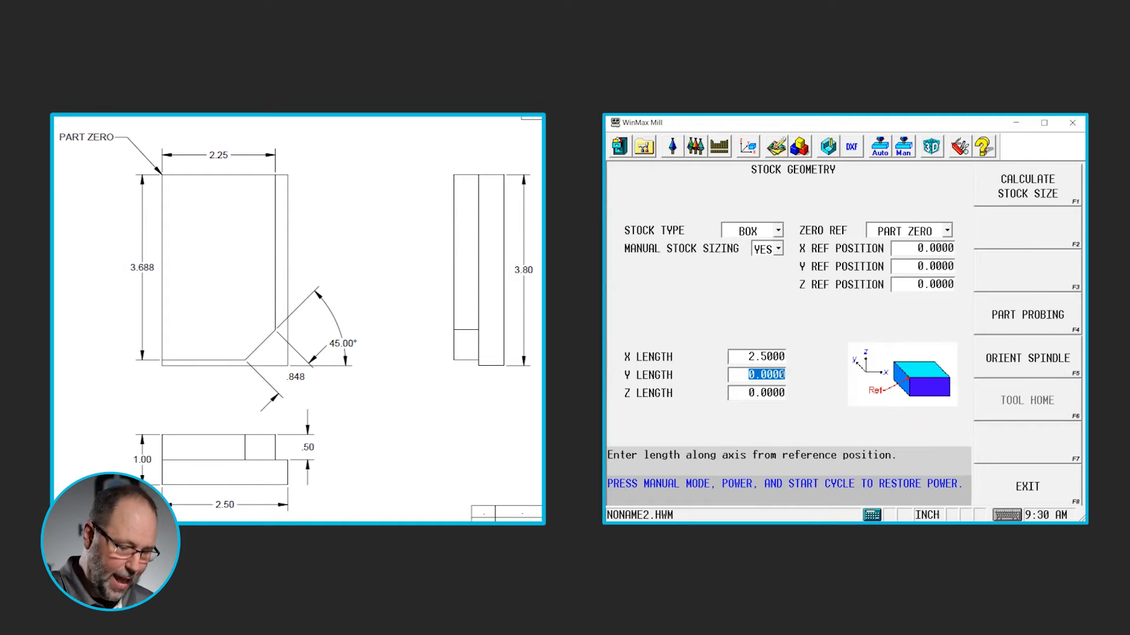
pyautogui.write('2.8')
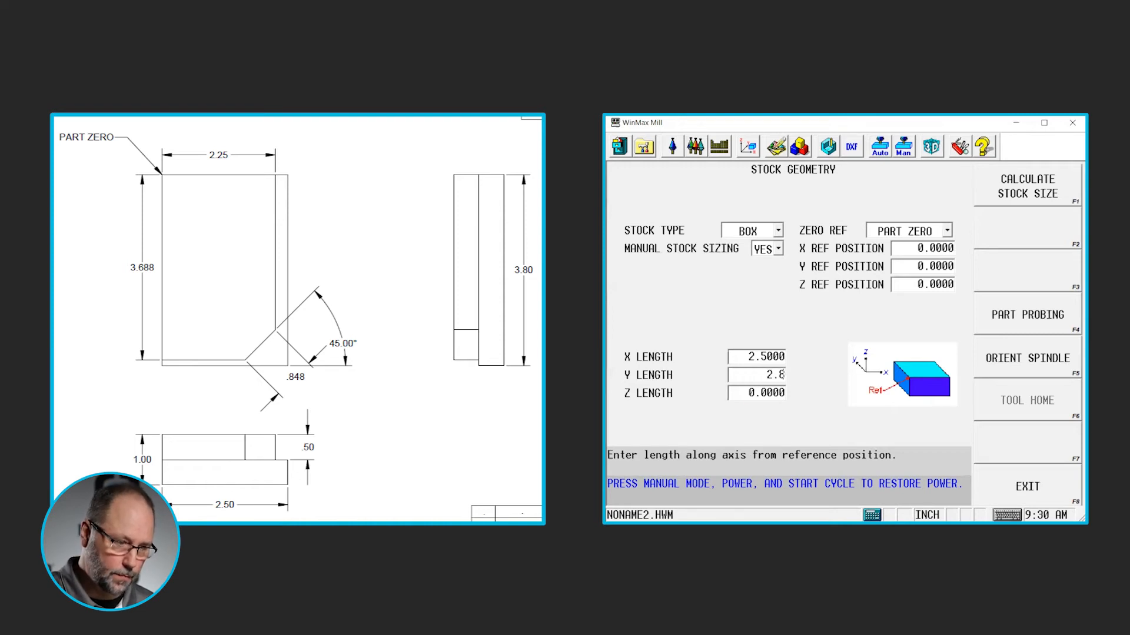
pyautogui.press('Return')
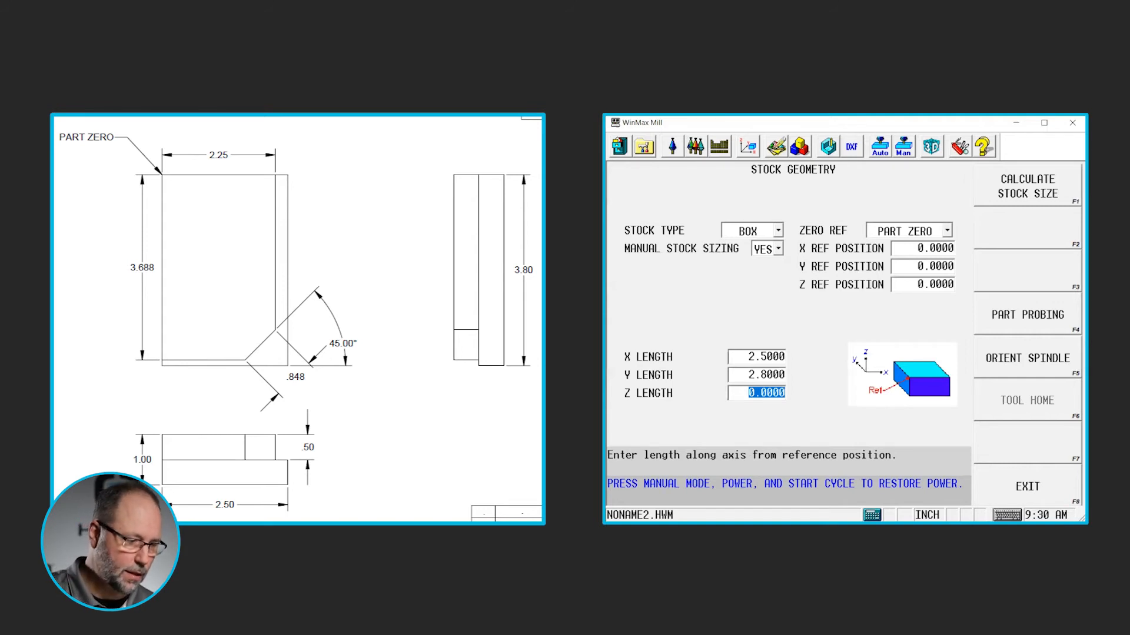
pyautogui.write('1')
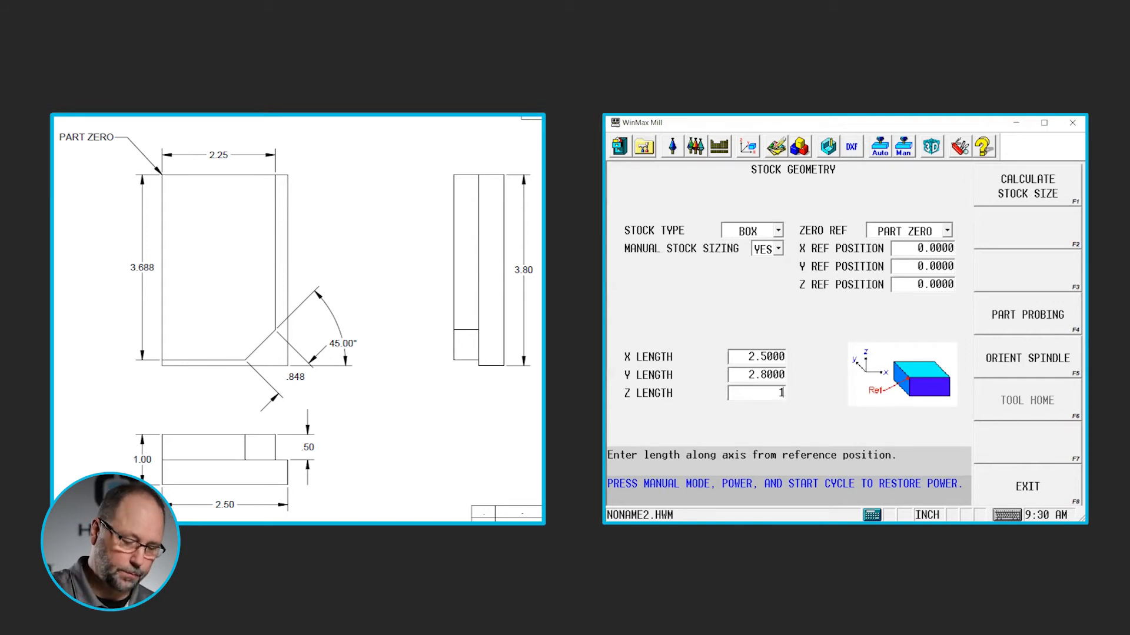
pyautogui.press('Return')
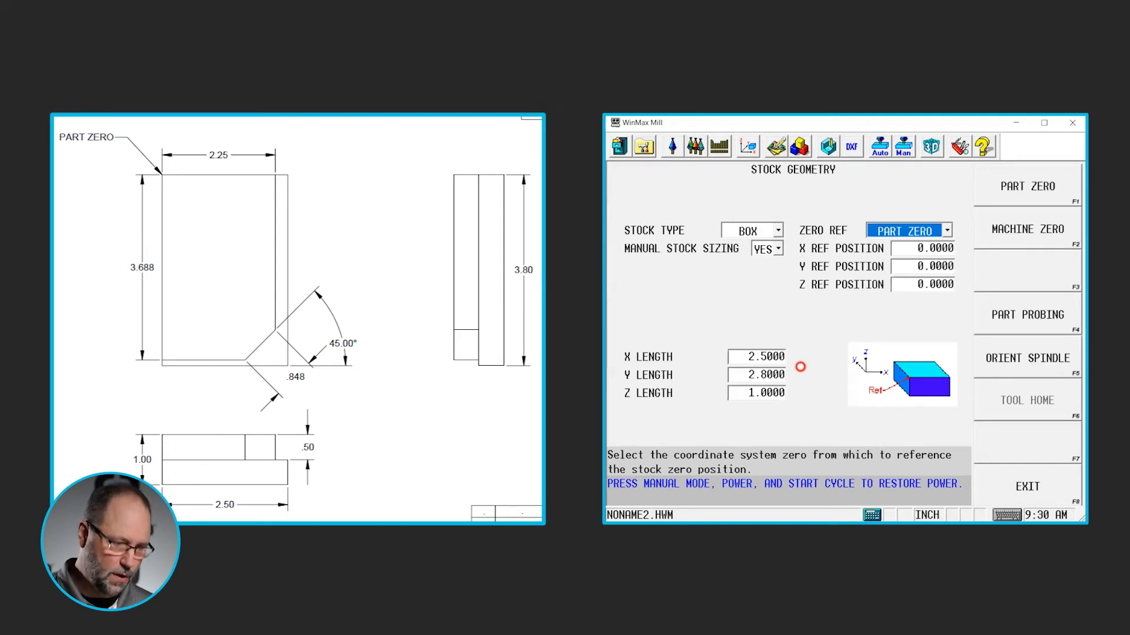
# Set the stock's Y reference position to -3.8 relative to part zero
pyautogui.click(934, 267)
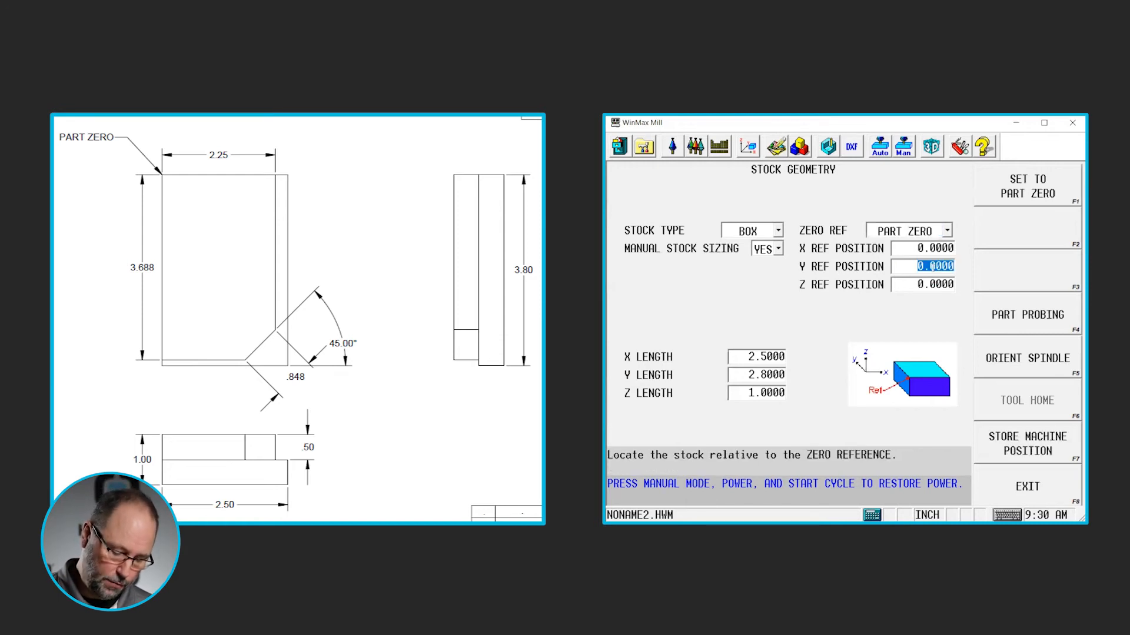
pyautogui.write('-')
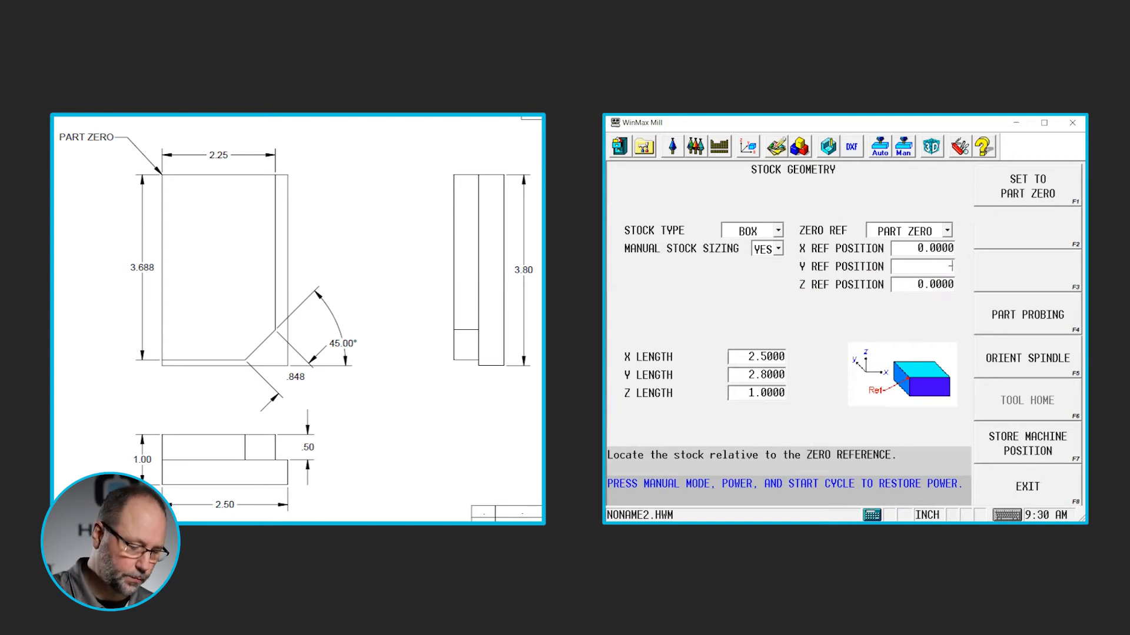
pyautogui.write('3.8')
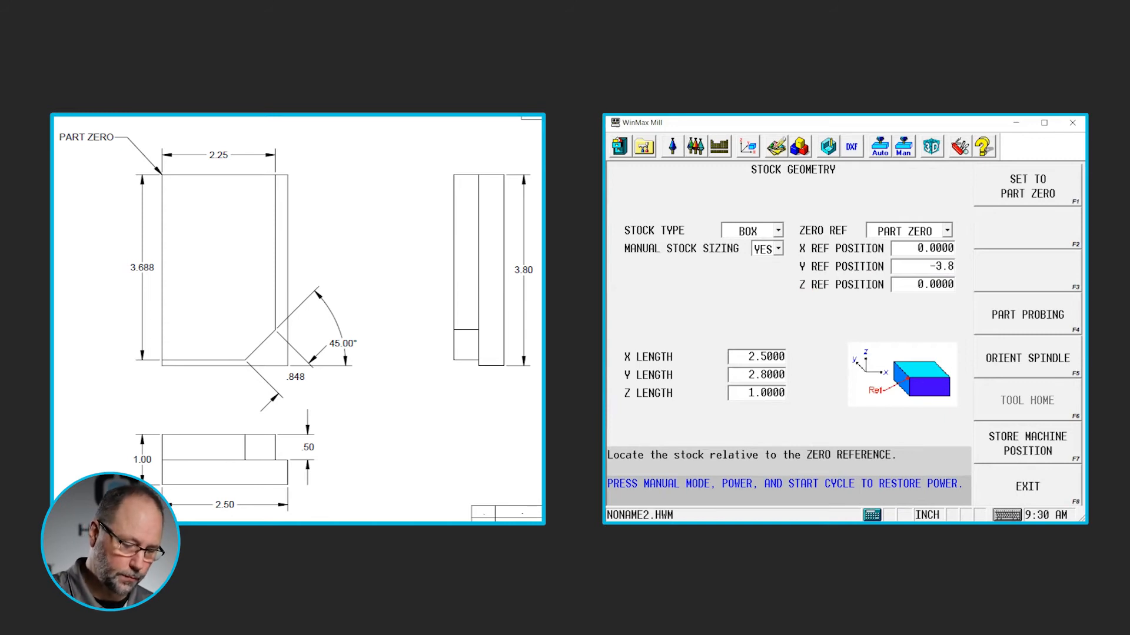
pyautogui.press('Return')
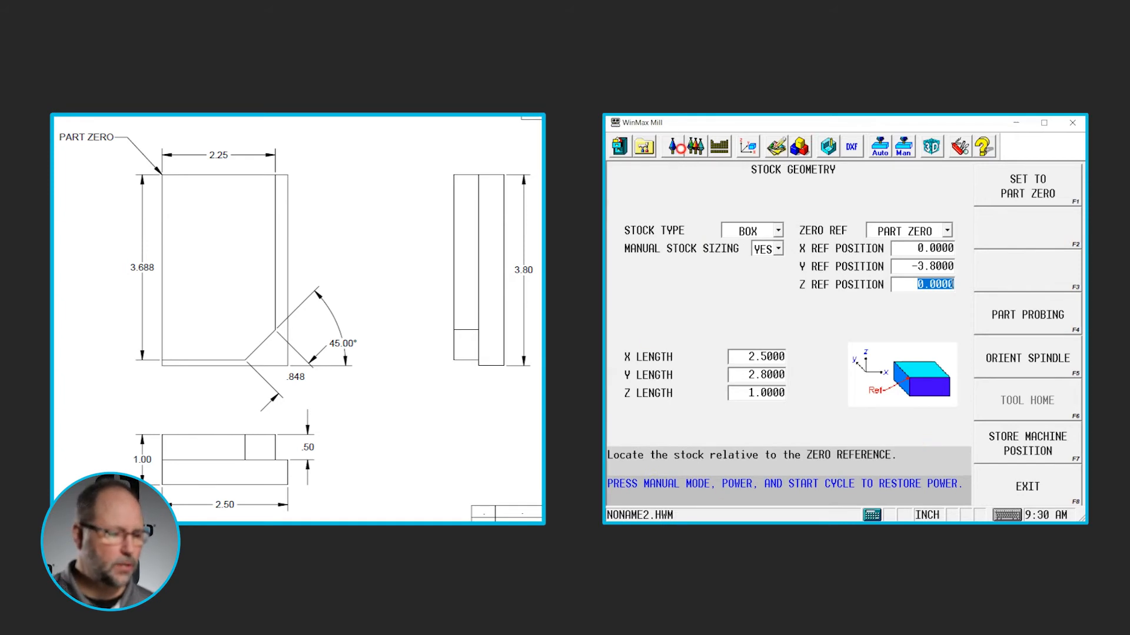
# Add a Lines and Arcs milling block as the first block of the program
pyautogui.click(645, 146)
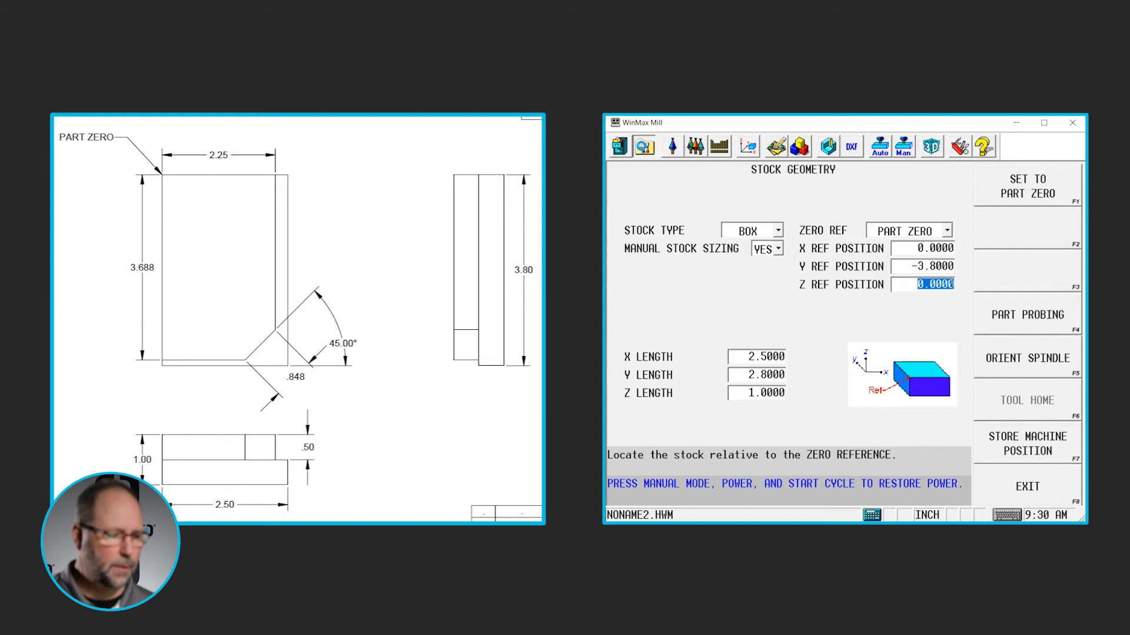
pyautogui.click(1036, 277)
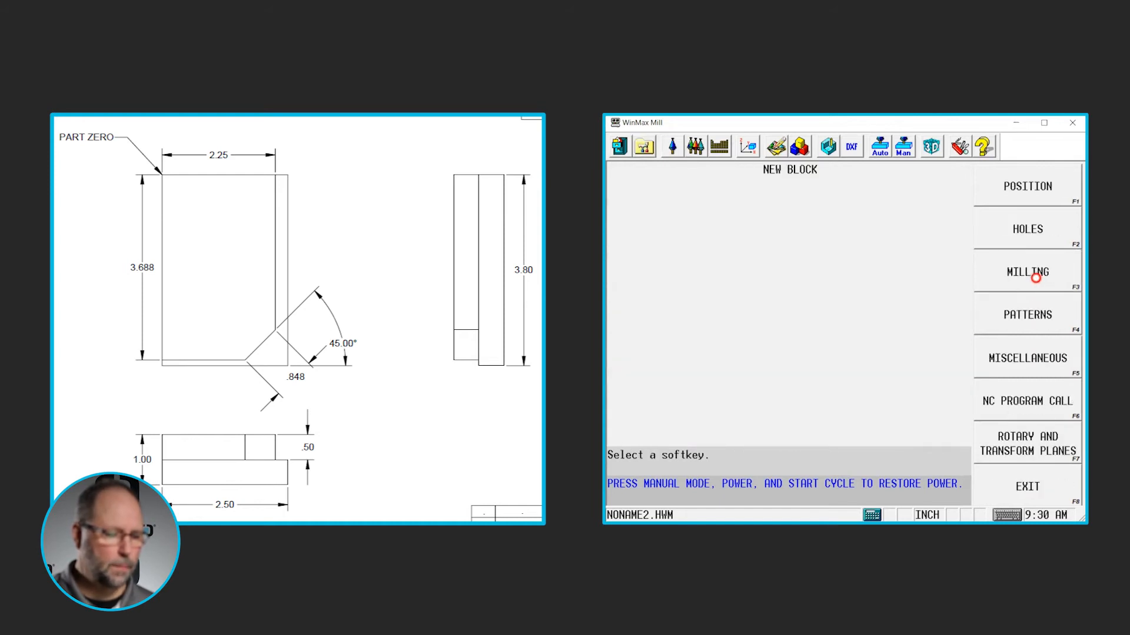
pyautogui.click(1036, 276)
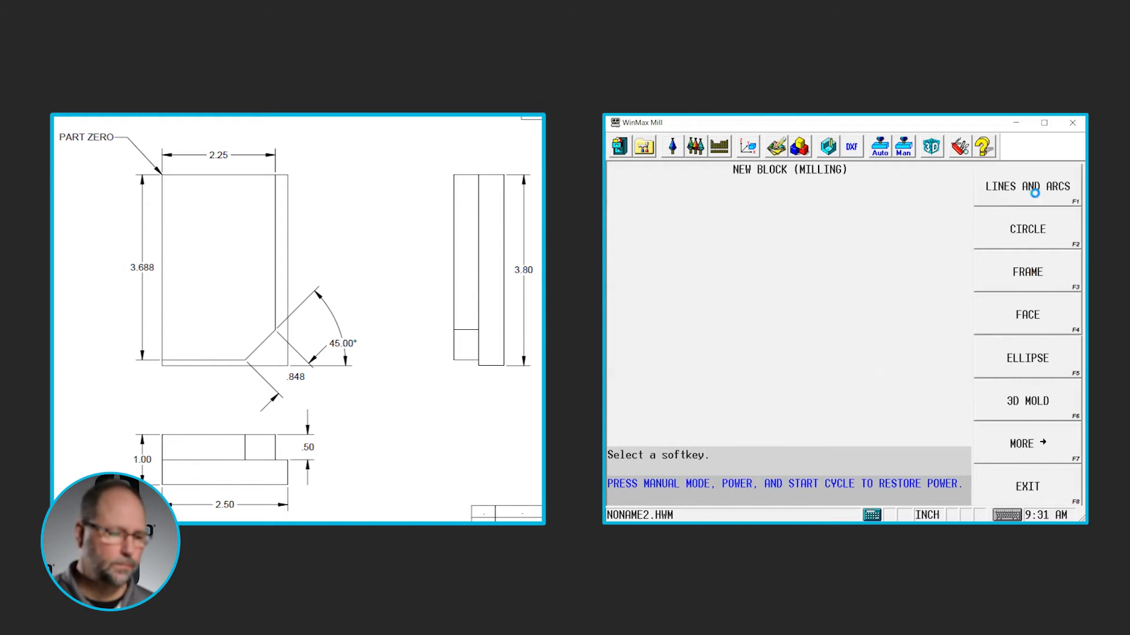
pyautogui.click(1036, 195)
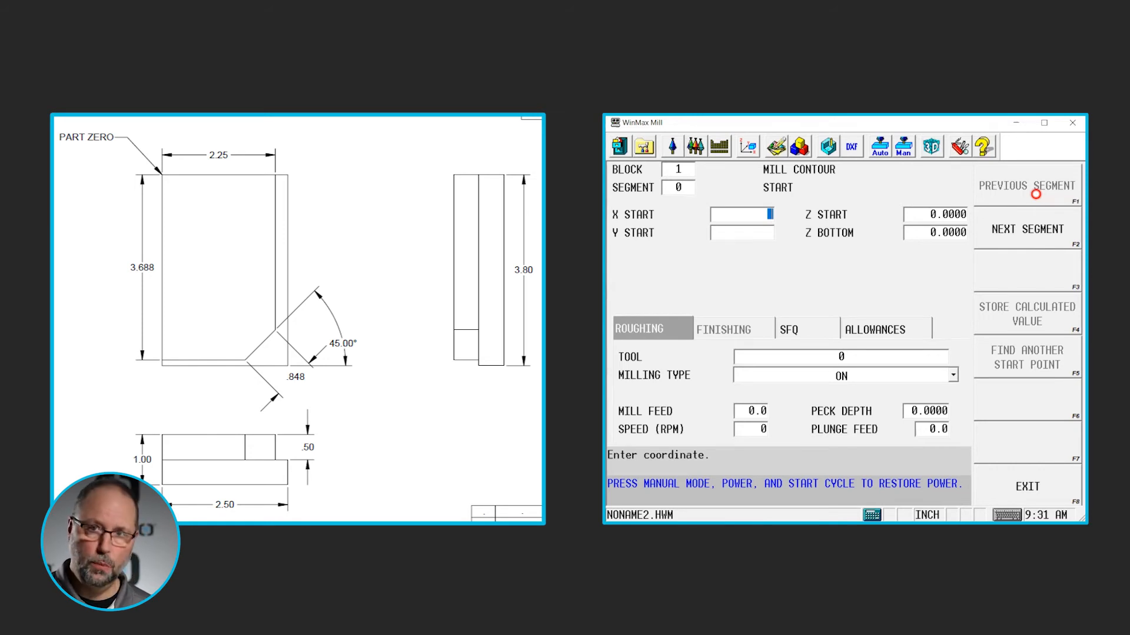
# Set the mill contour's start point to X 2.25 and Y 0.5
pyautogui.write('2')
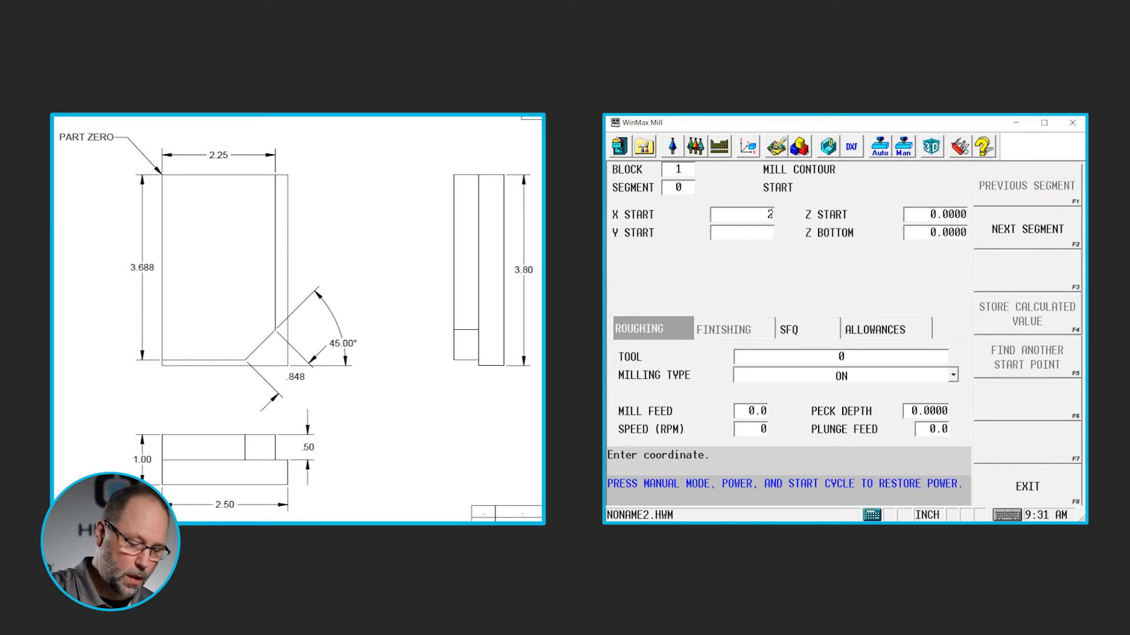
pyautogui.write('.25')
pyautogui.press('Return')
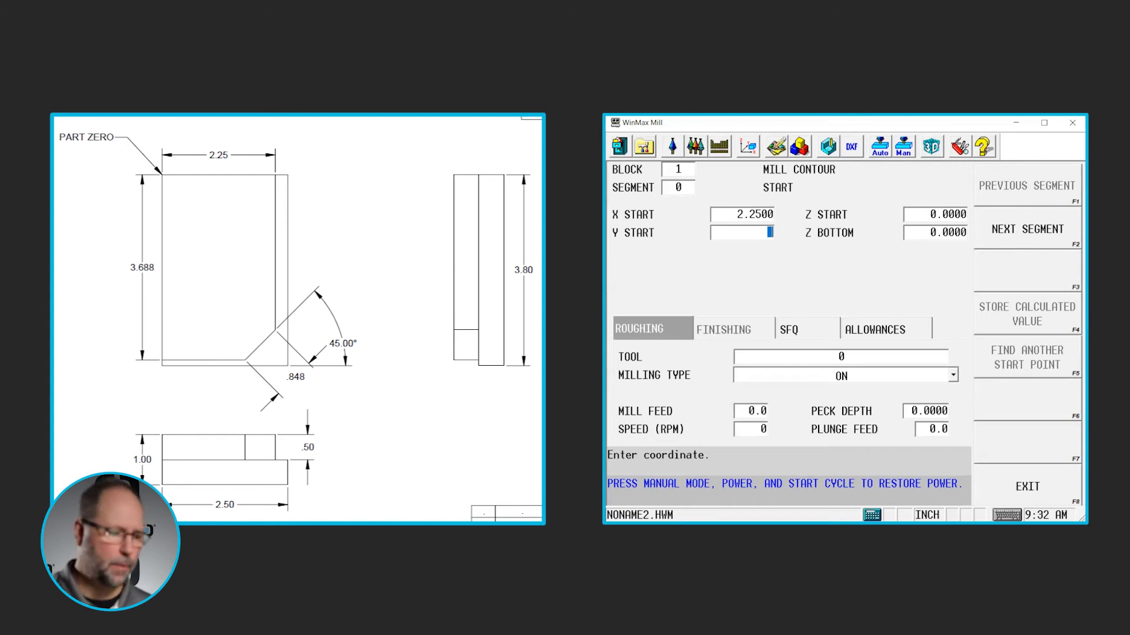
pyautogui.write('.5')
pyautogui.press('Return')
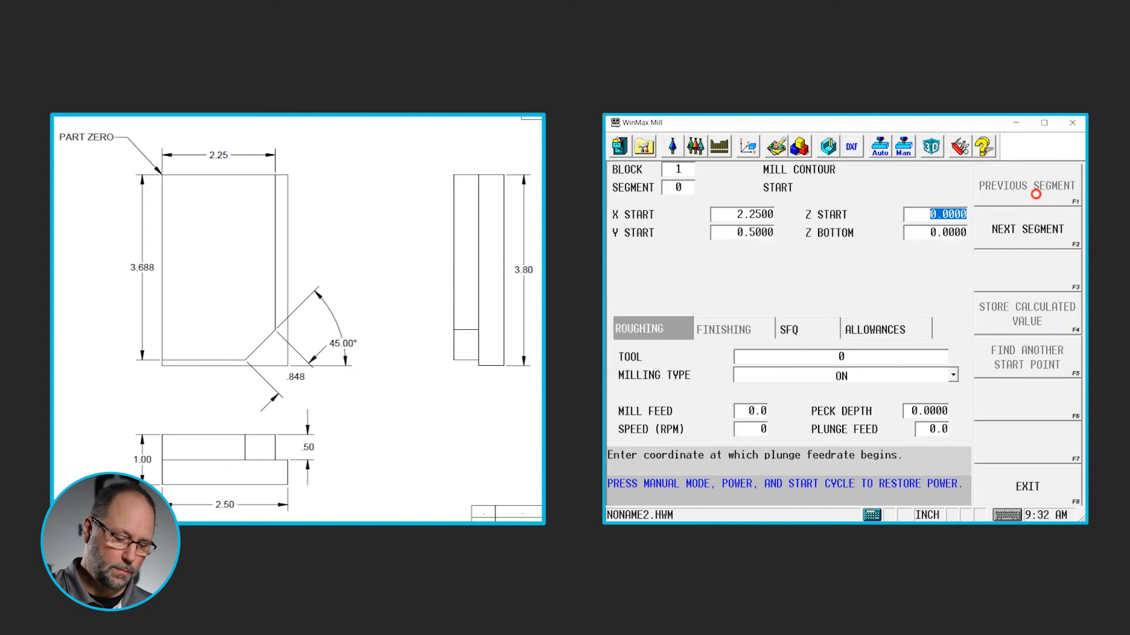
# Set the mill contour's Z start to 0.1 and its Z bottom to -0.5
pyautogui.write('.1')
pyautogui.press('Return')
pyautogui.write('-0')
pyautogui.write('.5')
pyautogui.press('Return')
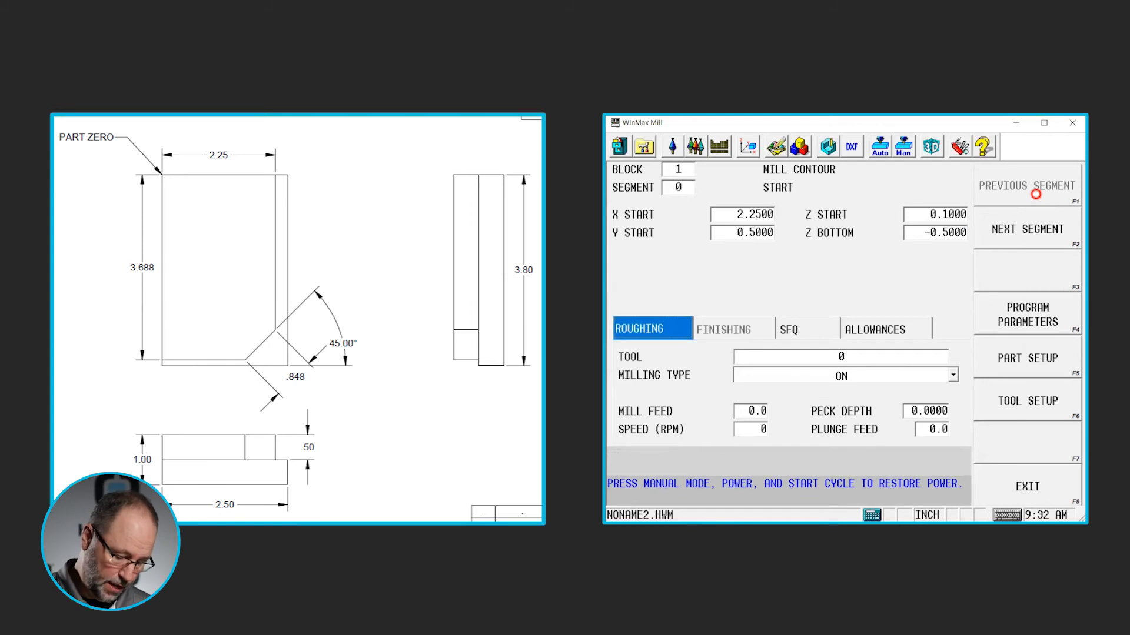
# Assign tool 6, the 0.75 end mill, to the contour's roughing pass and set the milling type to Left
pyautogui.press('Return')
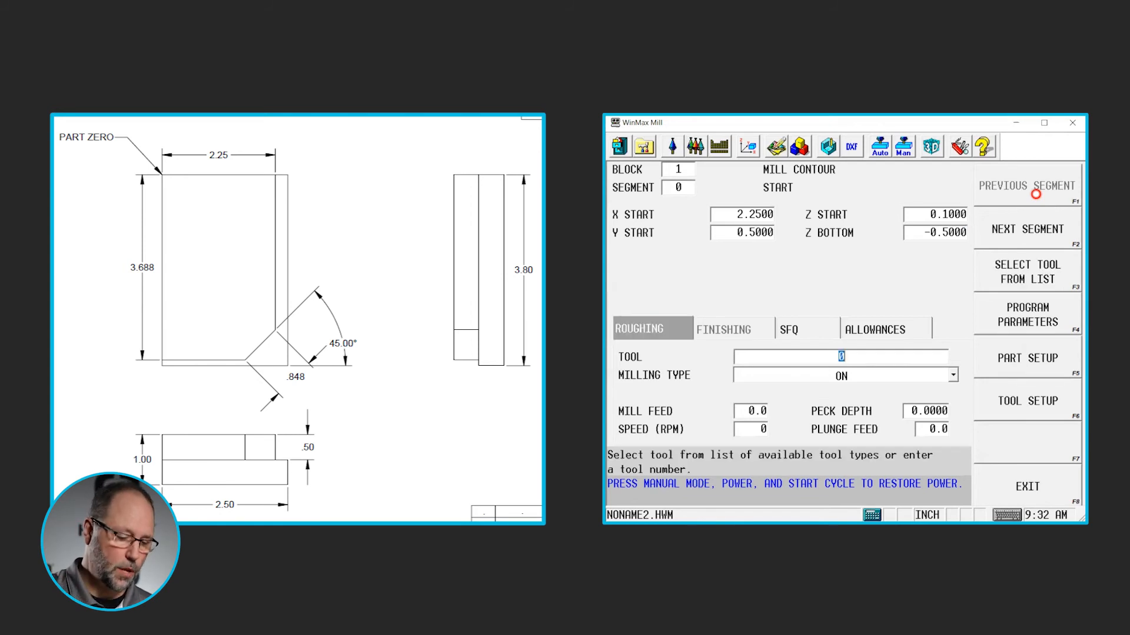
pyautogui.write('6')
pyautogui.press('Return')
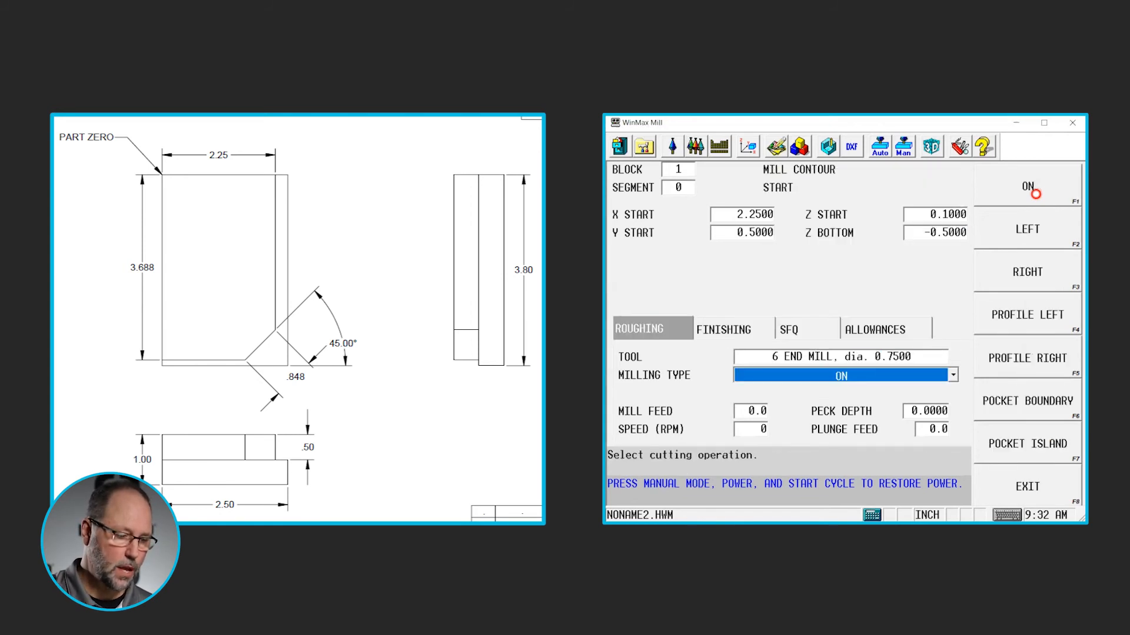
pyautogui.click(954, 375)
pyautogui.click(921, 403)
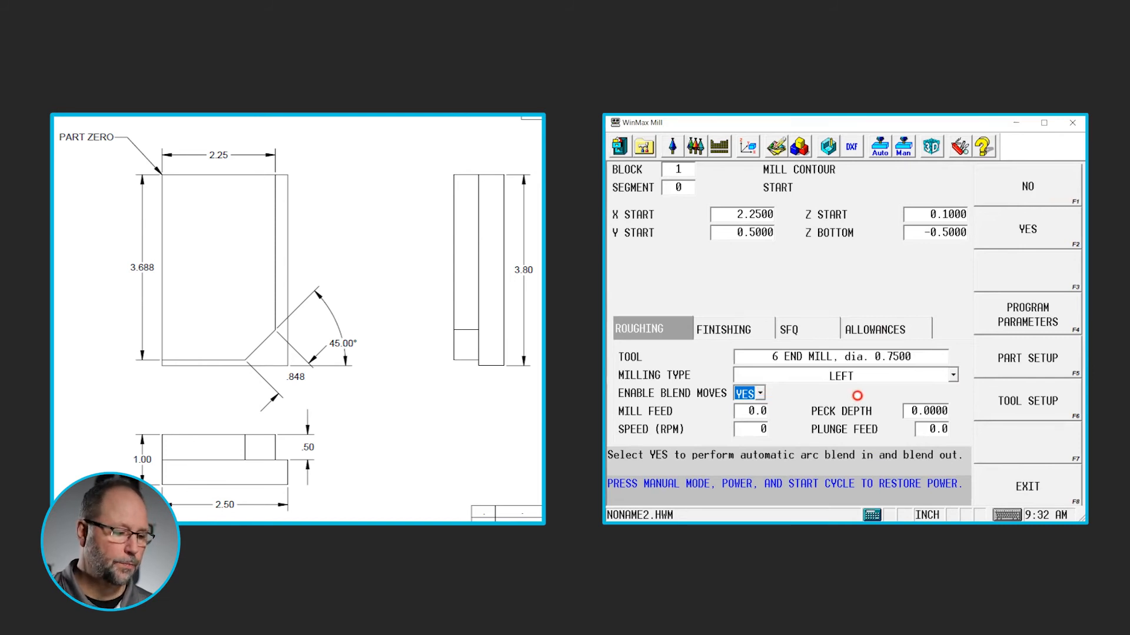
# Set the roughing peck depth to 0.1
pyautogui.click(932, 410)
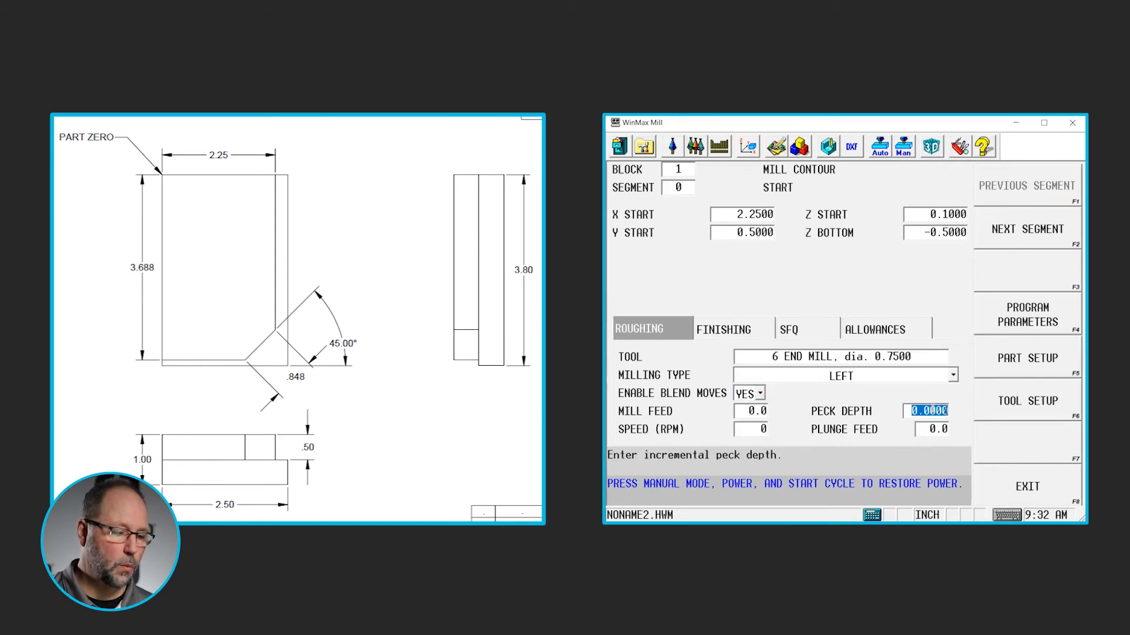
pyautogui.write('.1')
pyautogui.press('Return')
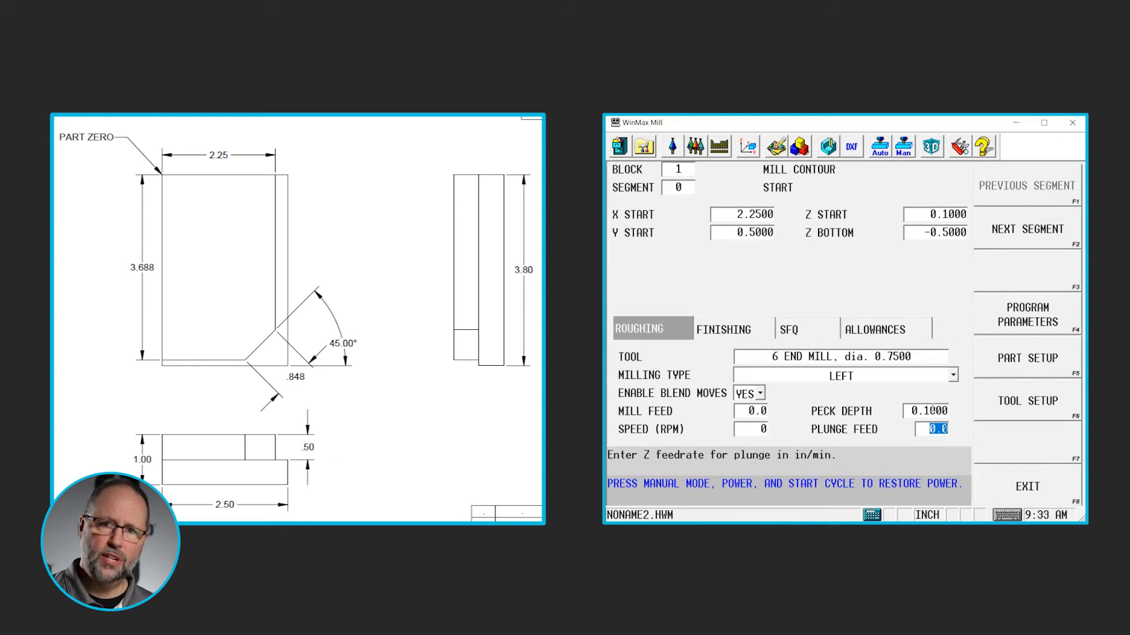
# Add a line as the mill contour's first segment and set its X end to 2.25
pyautogui.click(682, 187)
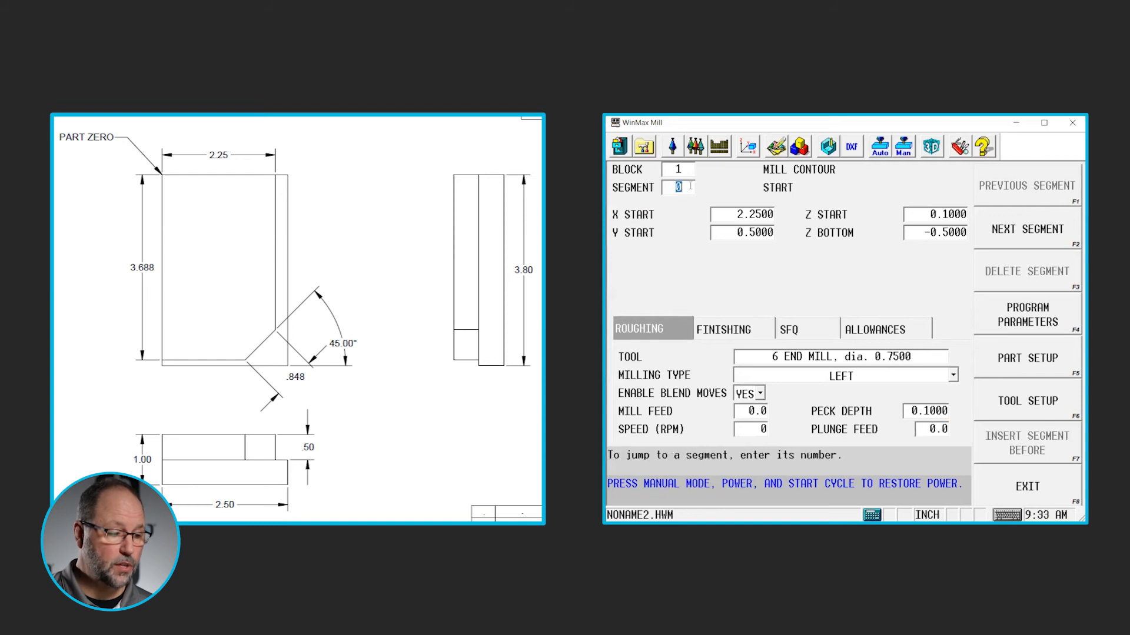
pyautogui.click(842, 371)
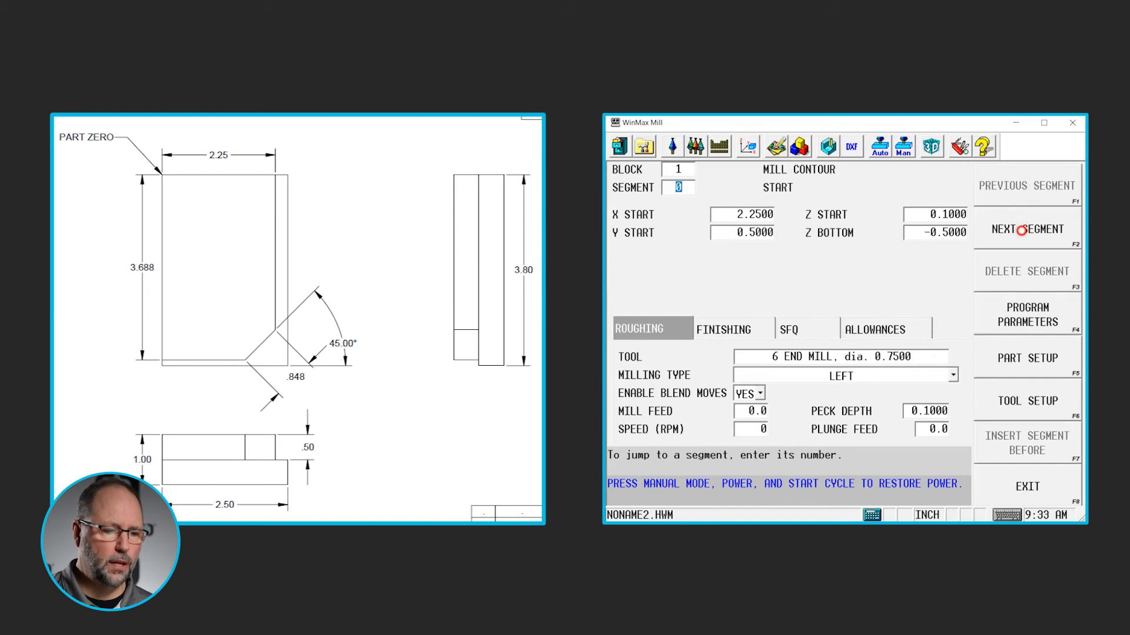
pyautogui.click(1022, 230)
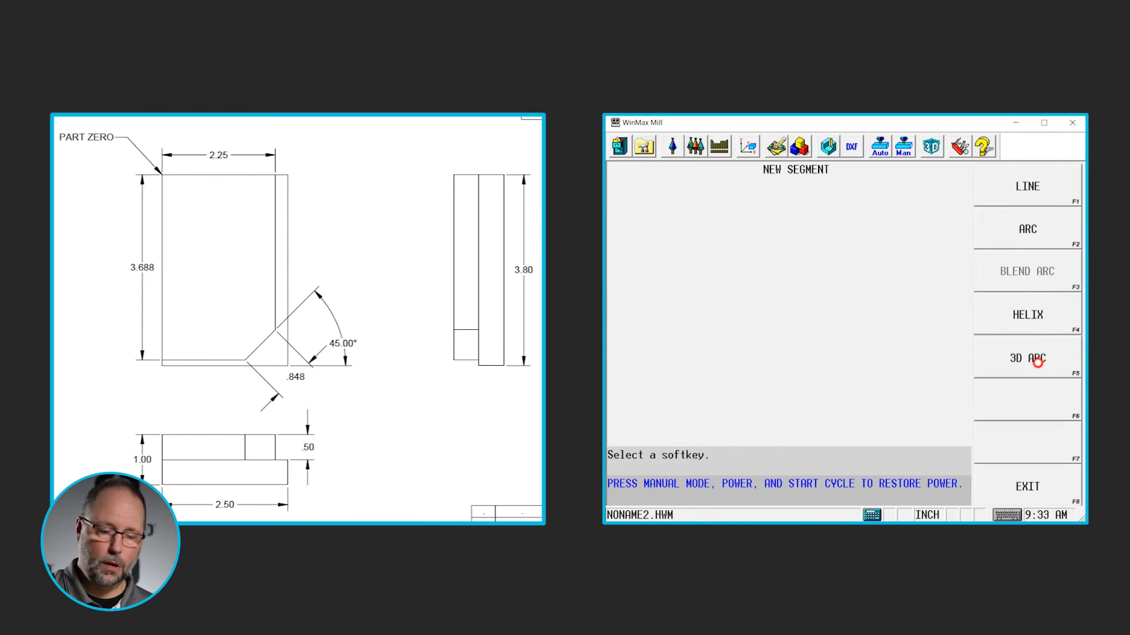
pyautogui.click(1053, 187)
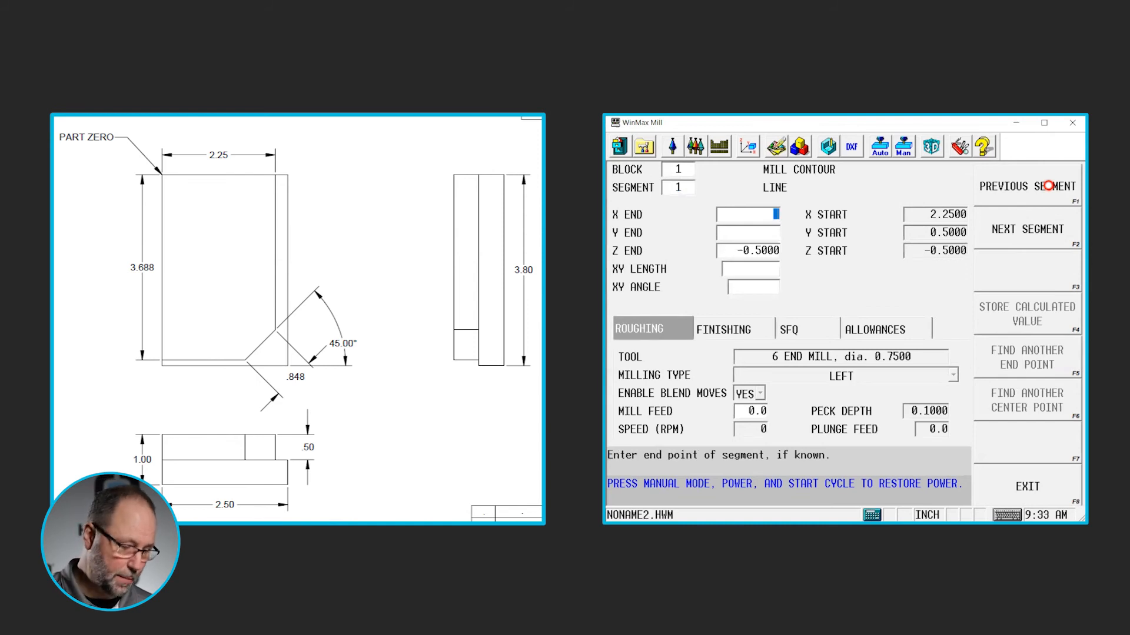
pyautogui.write('2.25')
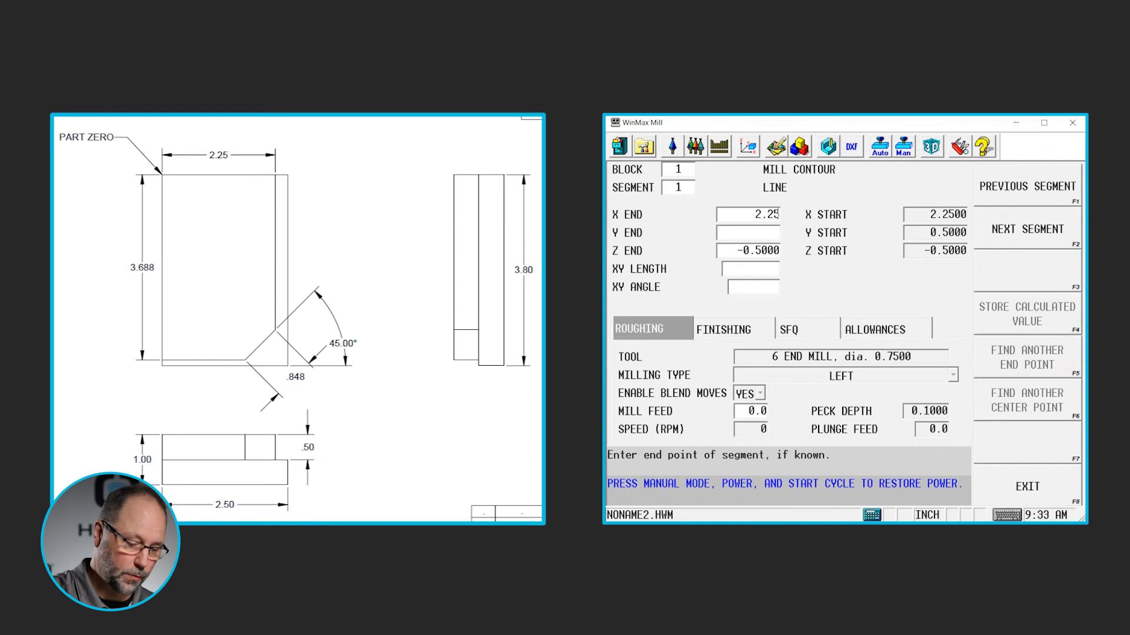
pyautogui.press('Return')
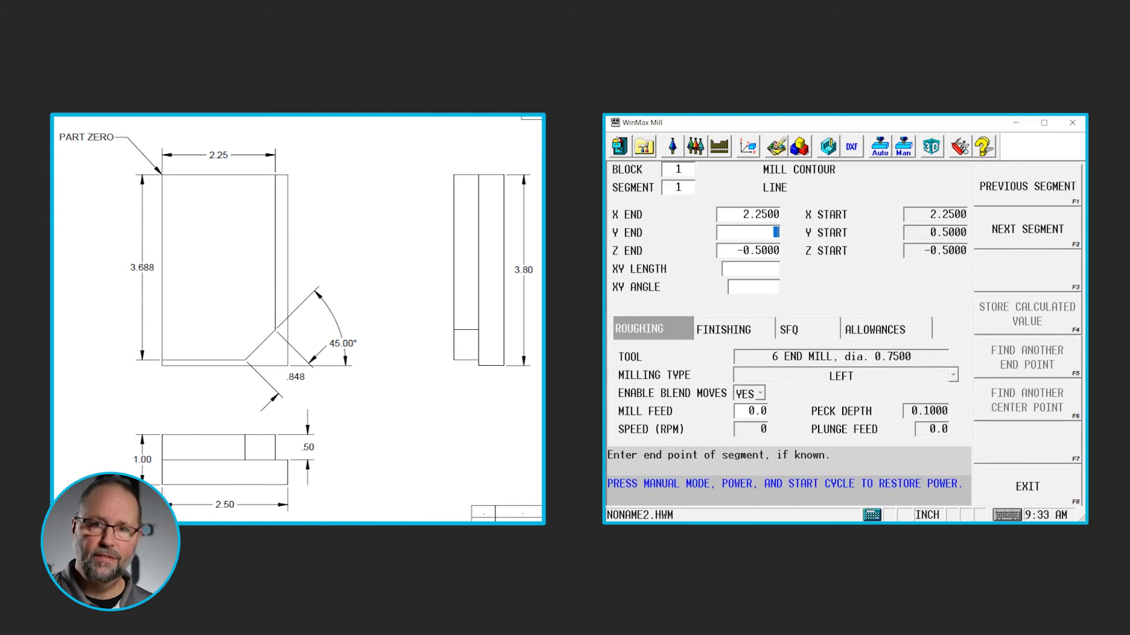
# Set the first line segment's XY angle to 270 degrees, leaving its Y end and XY length blank
pyautogui.press('Return')
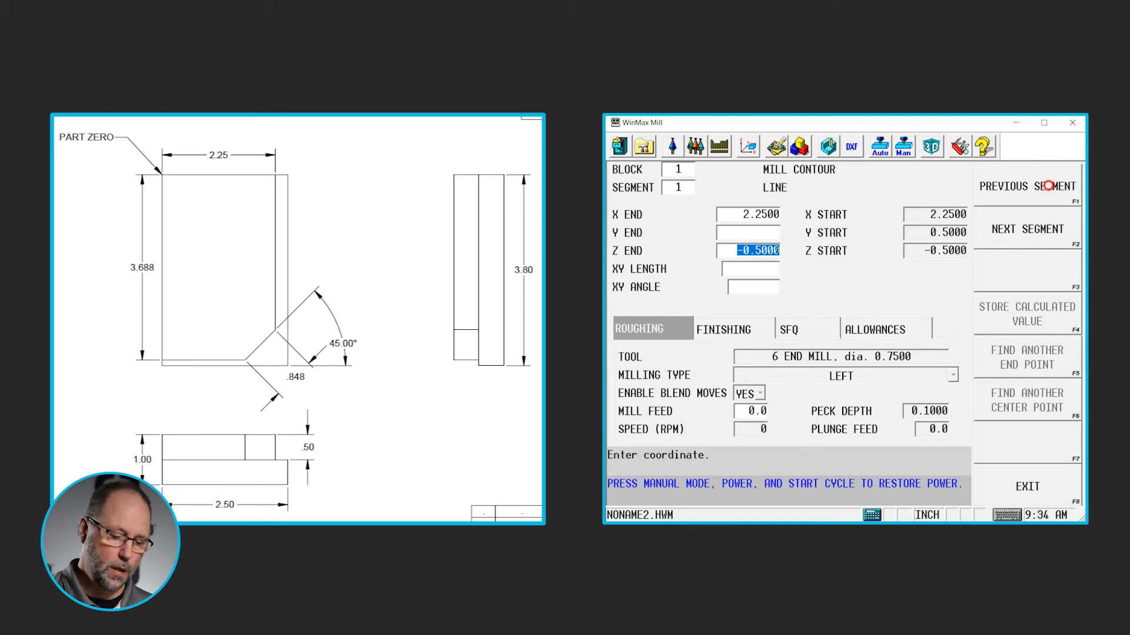
pyautogui.press('Return')
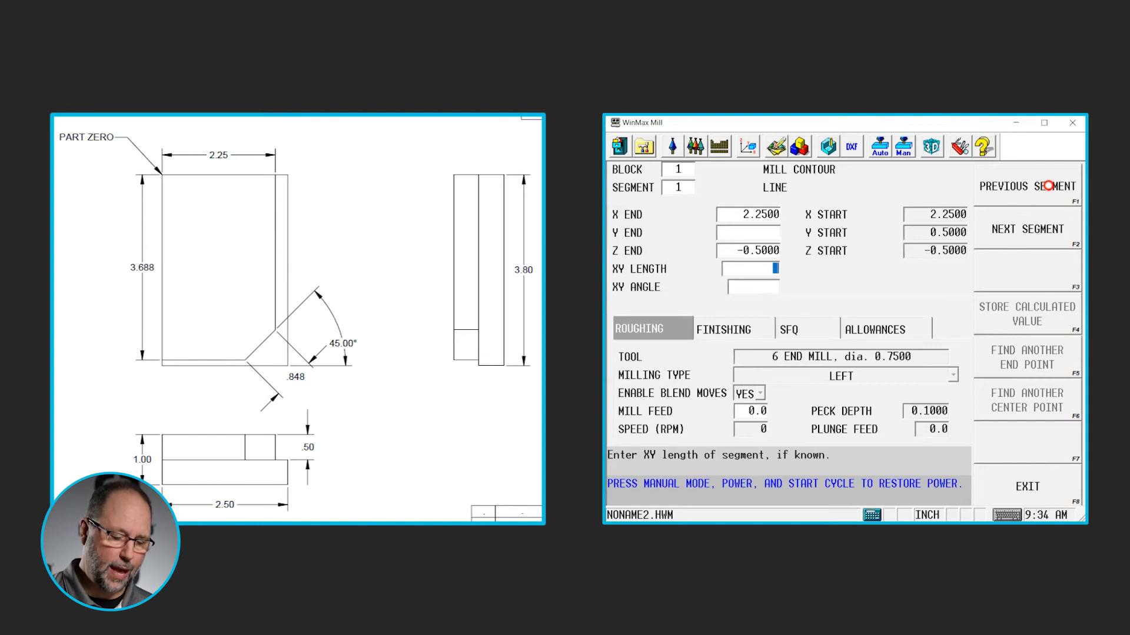
pyautogui.press('Return')
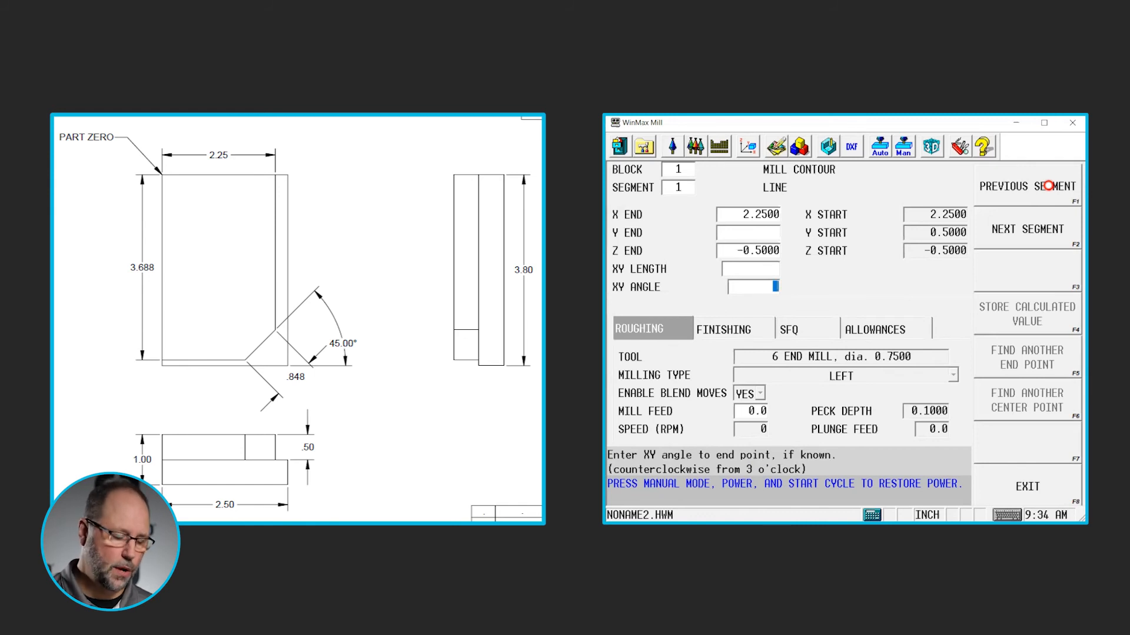
pyautogui.write('270')
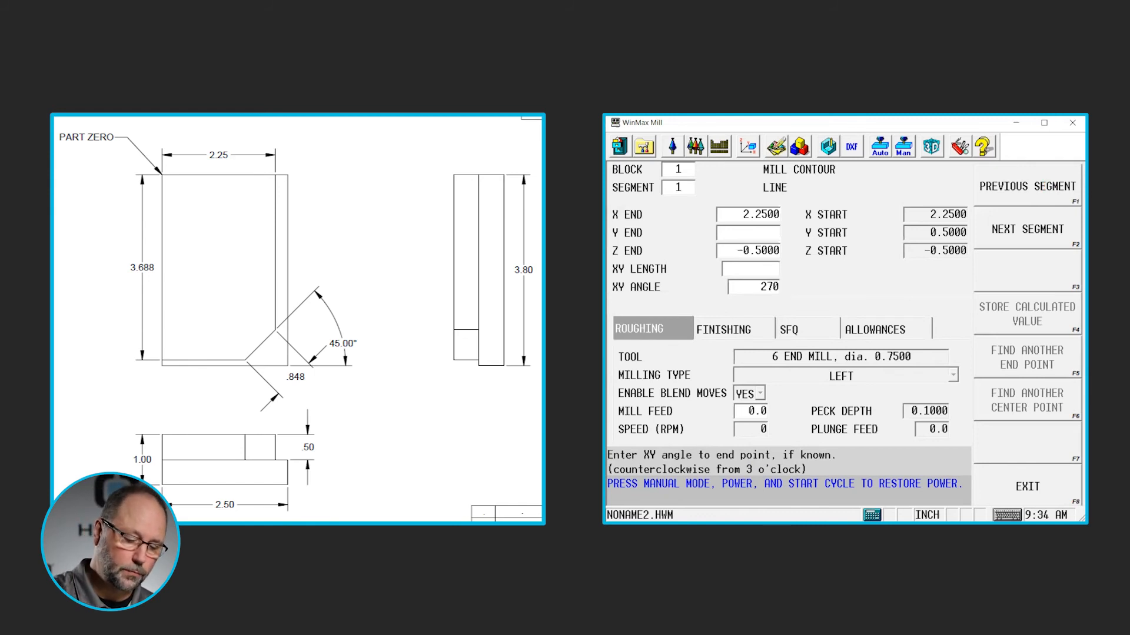
pyautogui.press('Return')
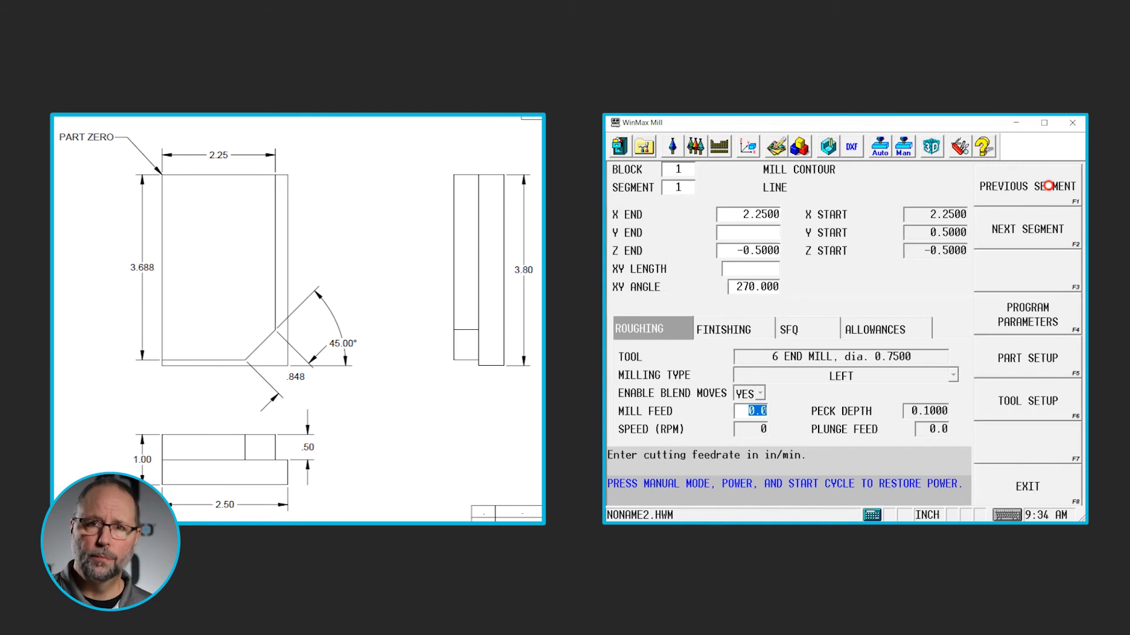
# Add a second line segment to the contour with its X end left blank and its Y end set to -3.688
pyautogui.click(1033, 231)
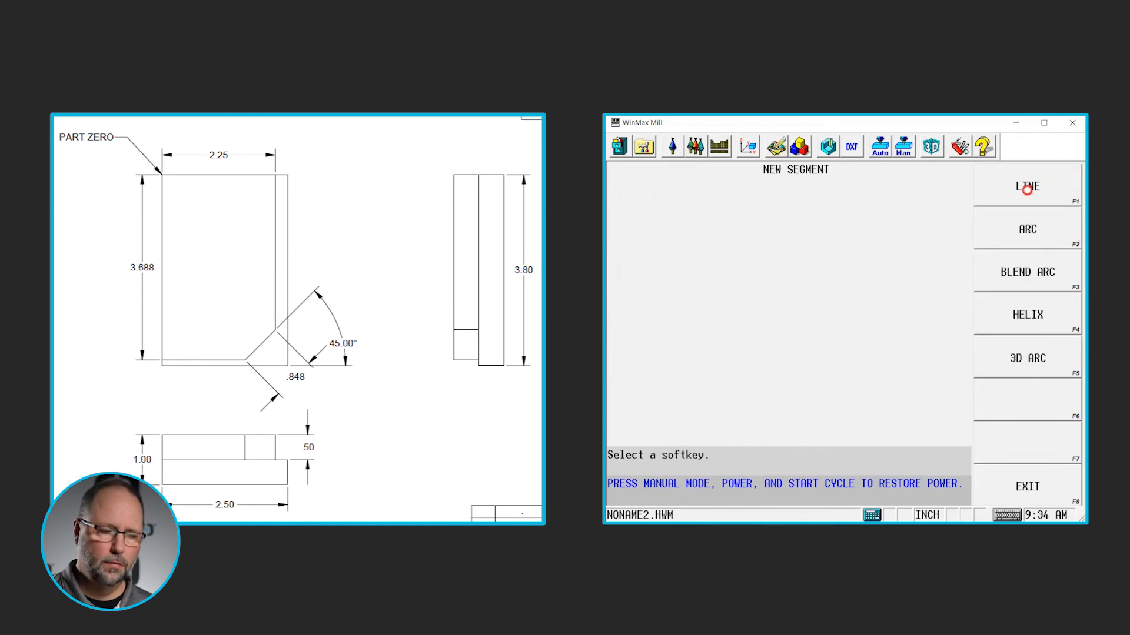
pyautogui.click(1027, 189)
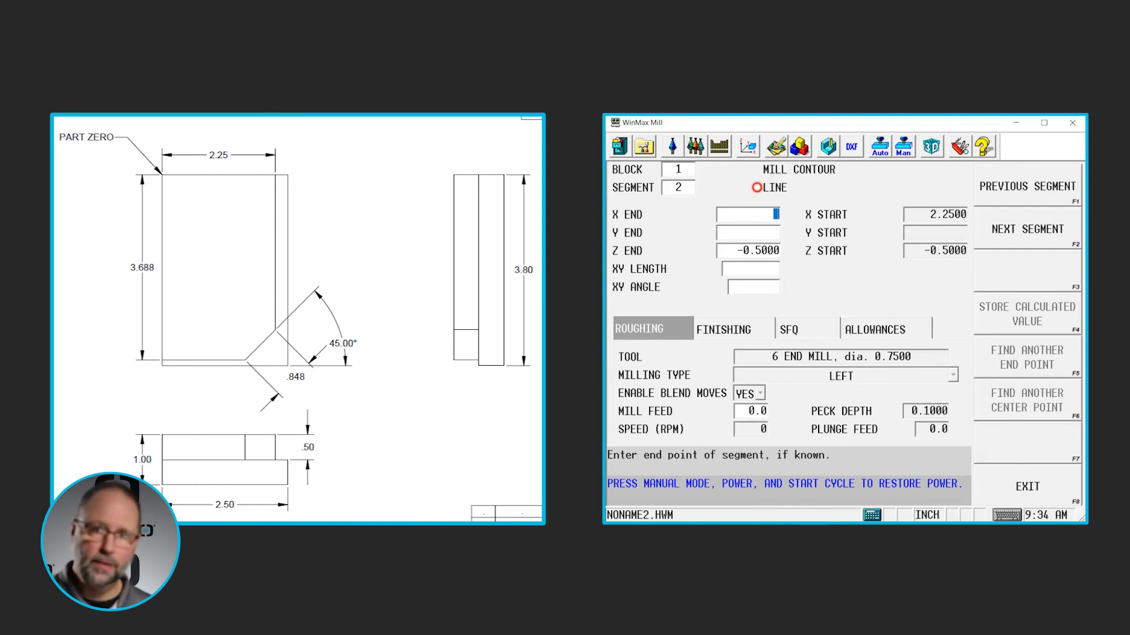
pyautogui.press('Down')
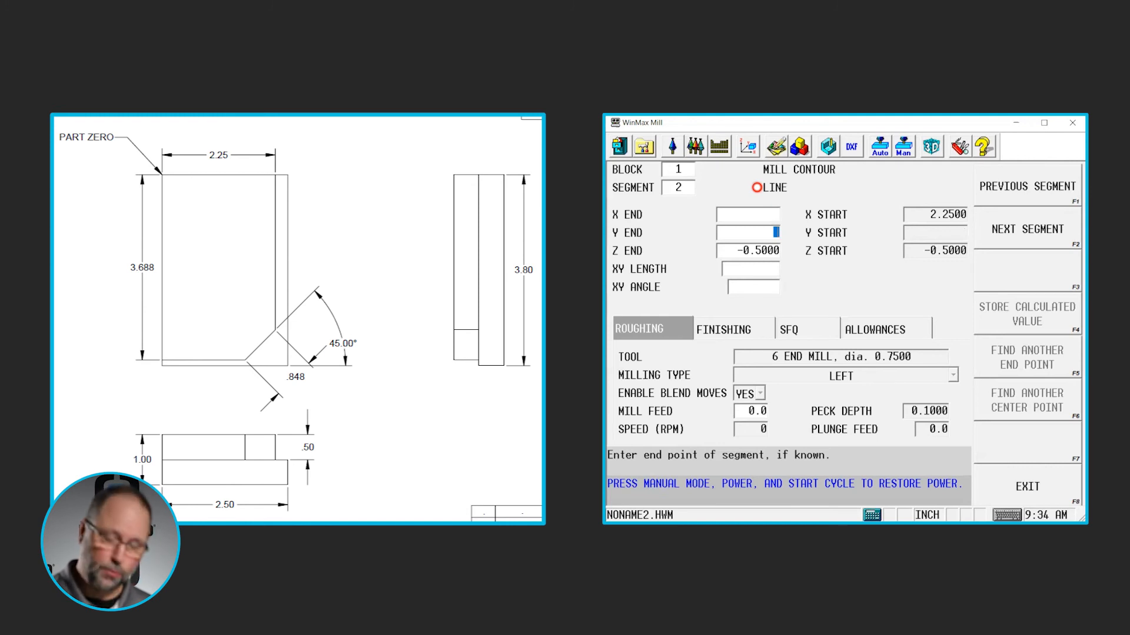
pyautogui.write('-3.688')
pyautogui.press('Return')
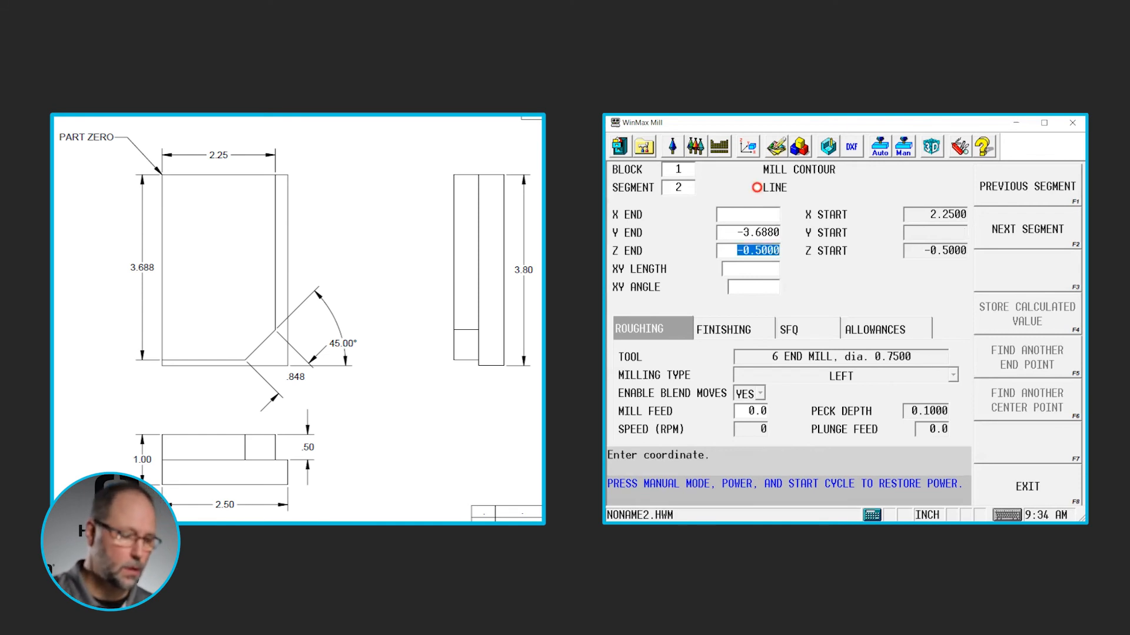
# Set the second line segment's XY length to 0.848 and its XY angle to 225 degrees
pyautogui.press('Return')
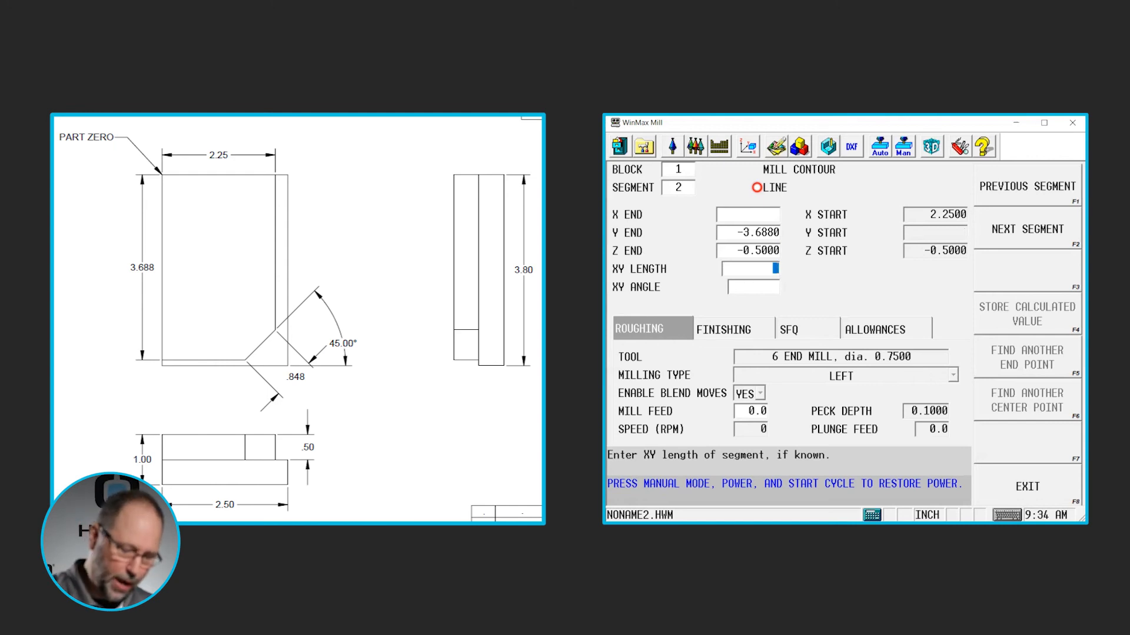
pyautogui.write('.848')
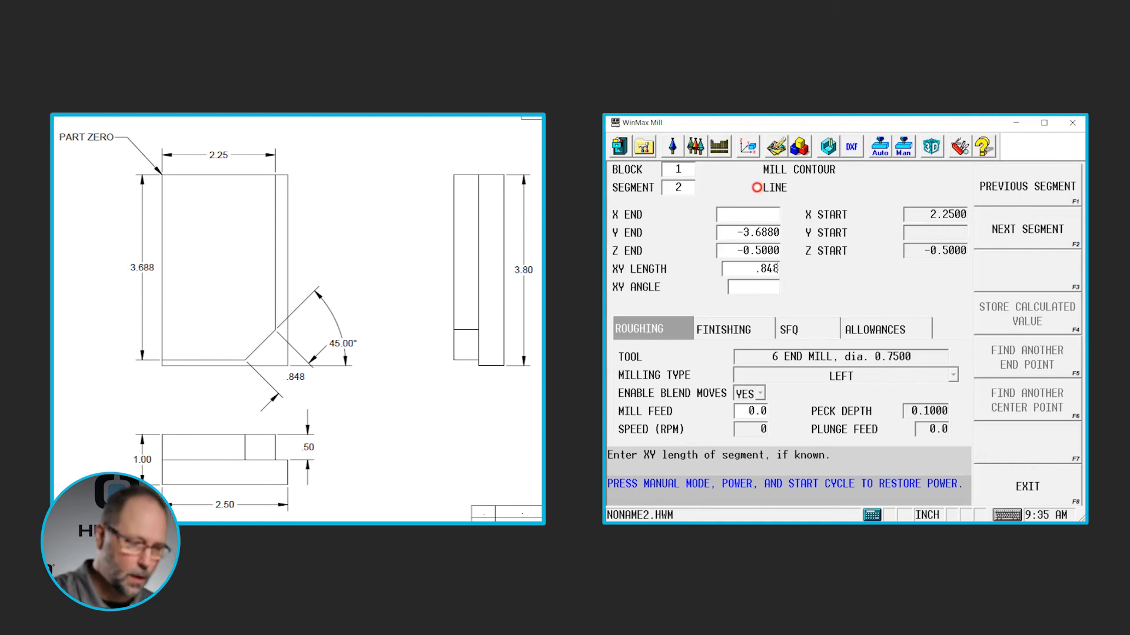
pyautogui.press('Return')
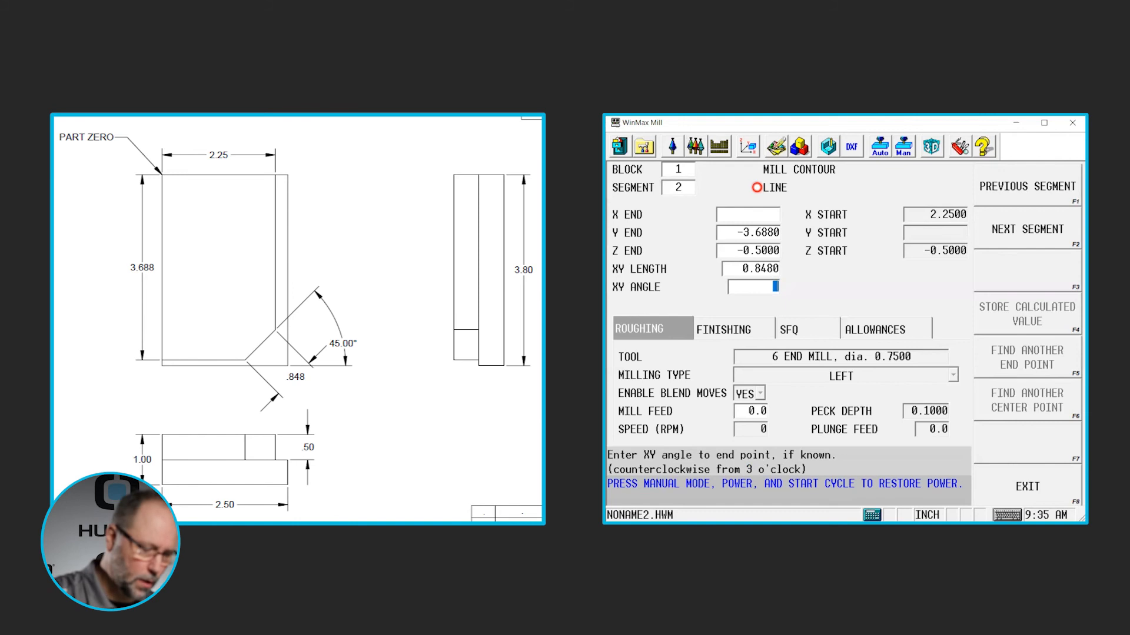
pyautogui.write('270')
pyautogui.press('Return')
pyautogui.write('45')
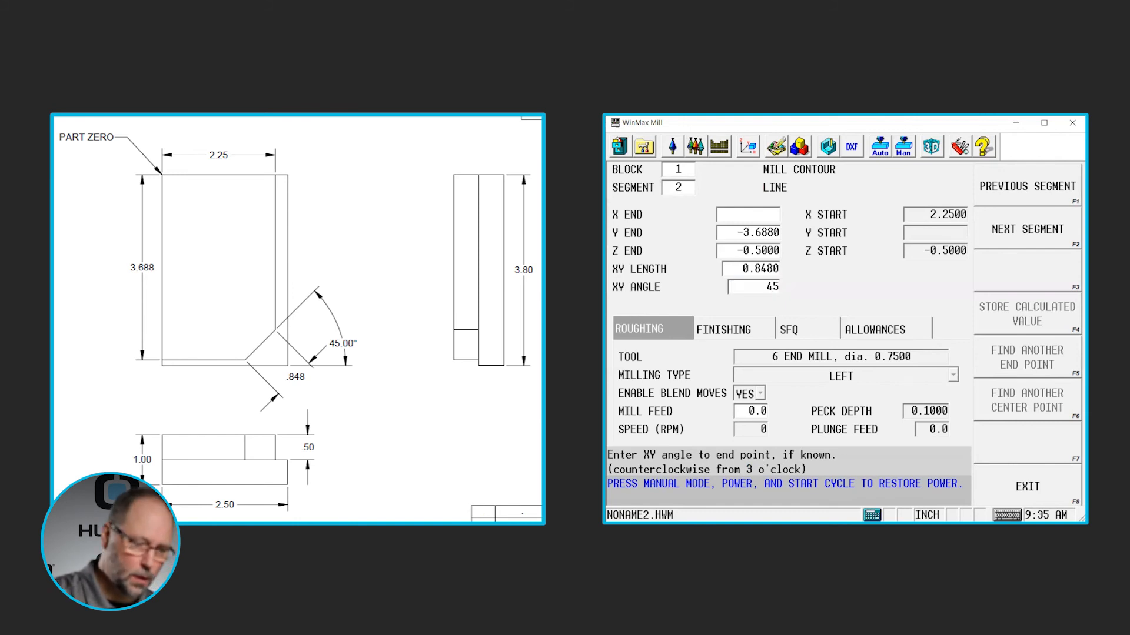
pyautogui.press('Return')
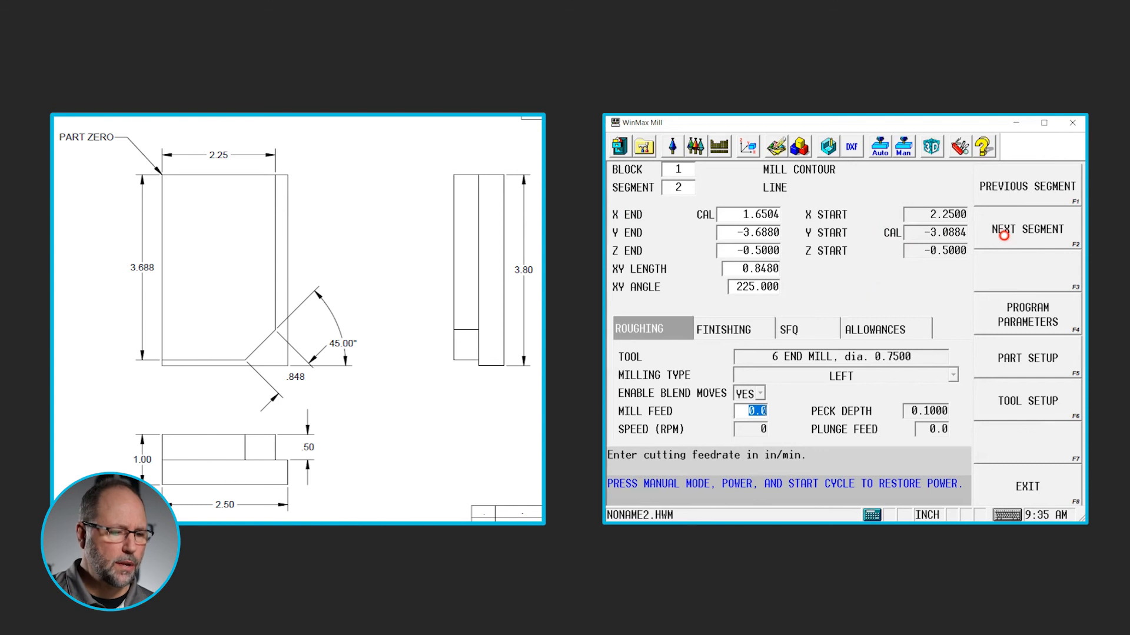
# Add a third line segment to the contour ending at X -0.5 and Y -3.688
pyautogui.click(1005, 233)
pyautogui.click(1026, 193)
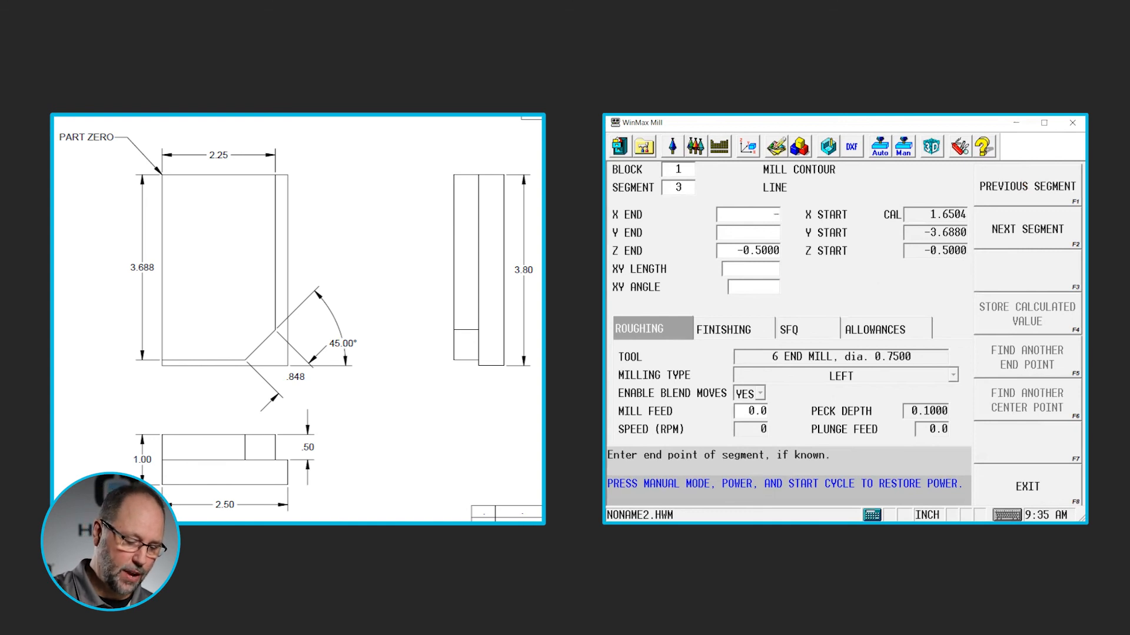
pyautogui.write('5')
pyautogui.press('Return')
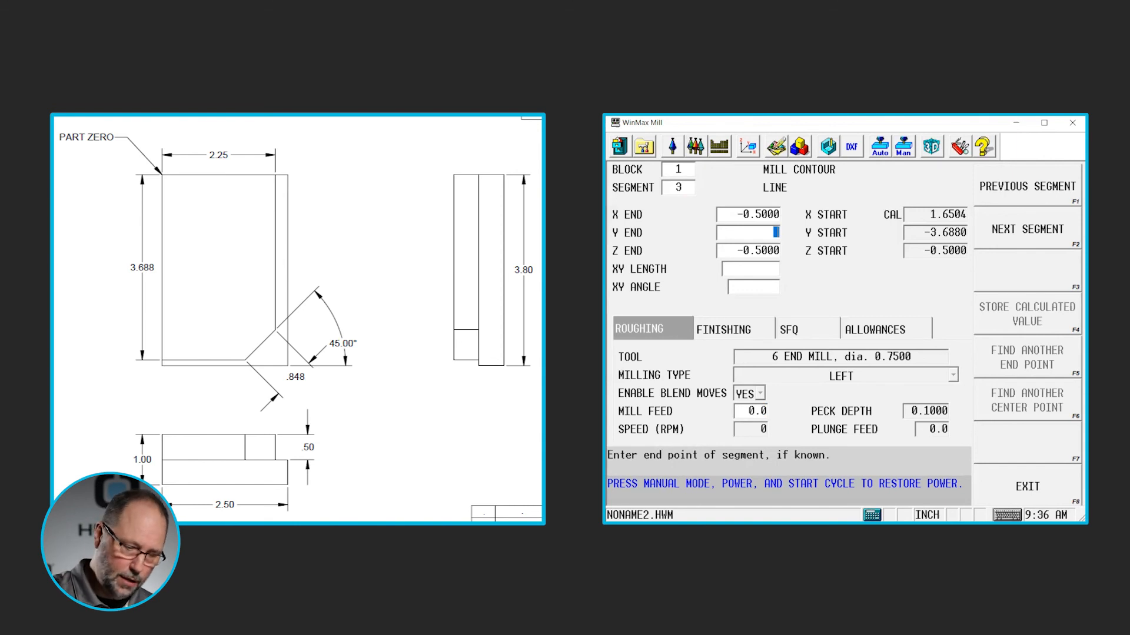
pyautogui.write('-3.')
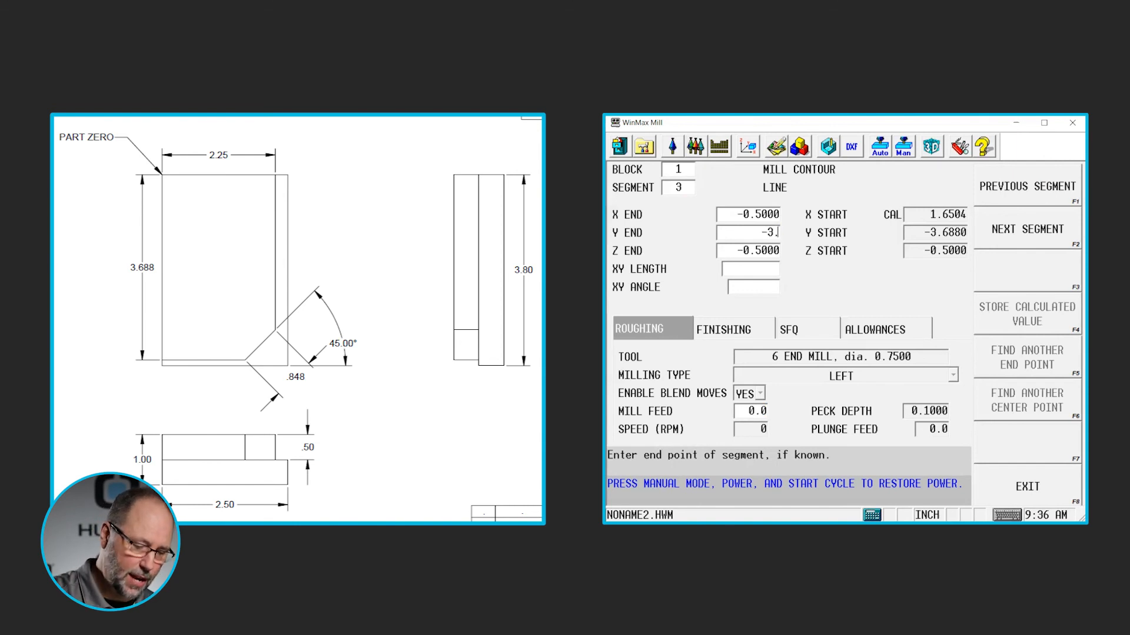
pyautogui.write('6880')
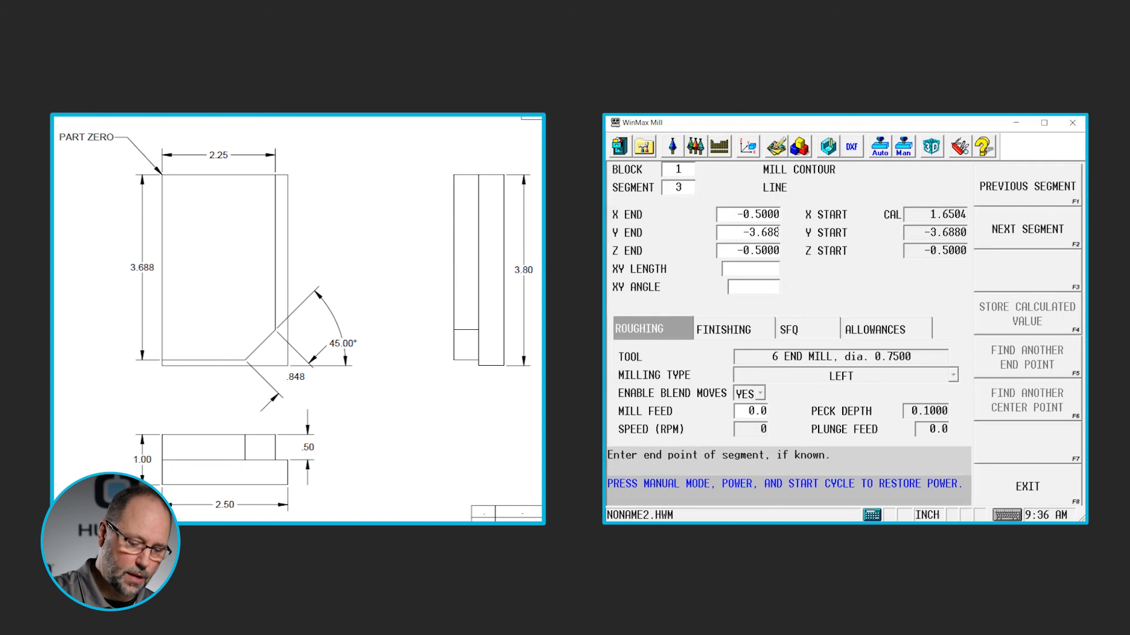
pyautogui.press('Return')
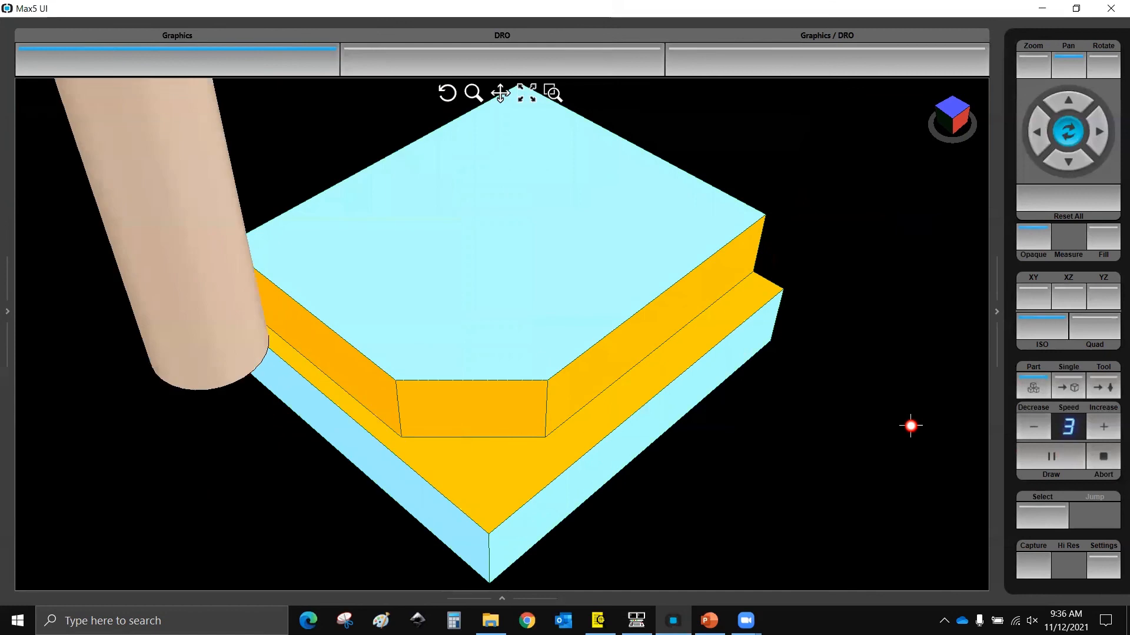
# Examine the simulated part's milled contour and angled corner from different viewing angles
pyautogui.moveTo(531, 441); pyautogui.dragTo(553, 486)
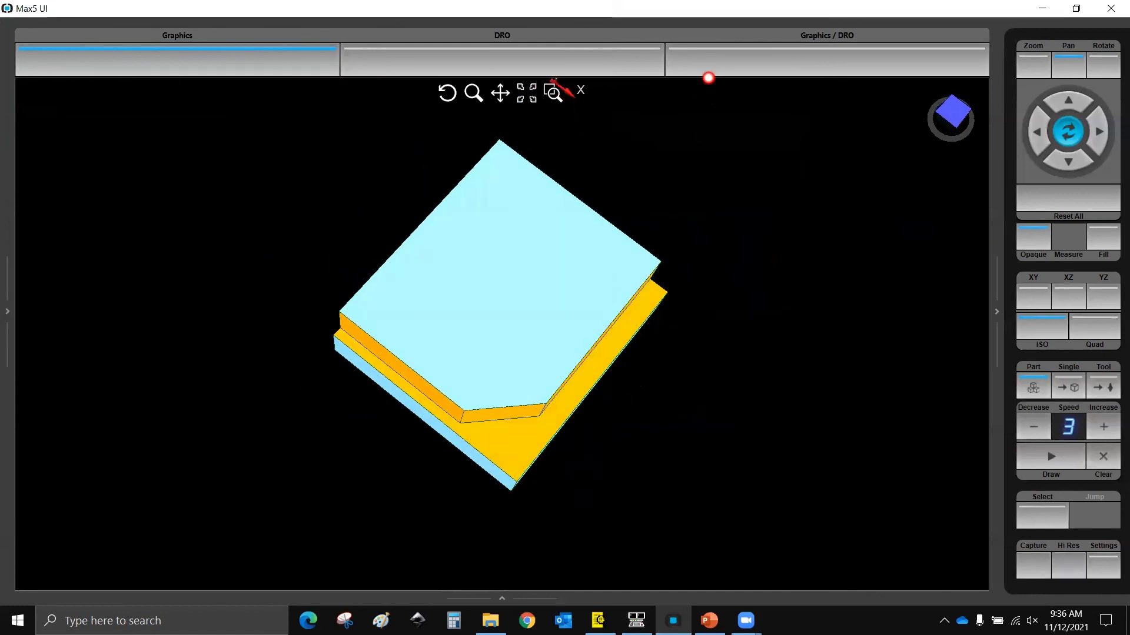
pyautogui.moveTo(773, 151); pyautogui.dragTo(715, 148)
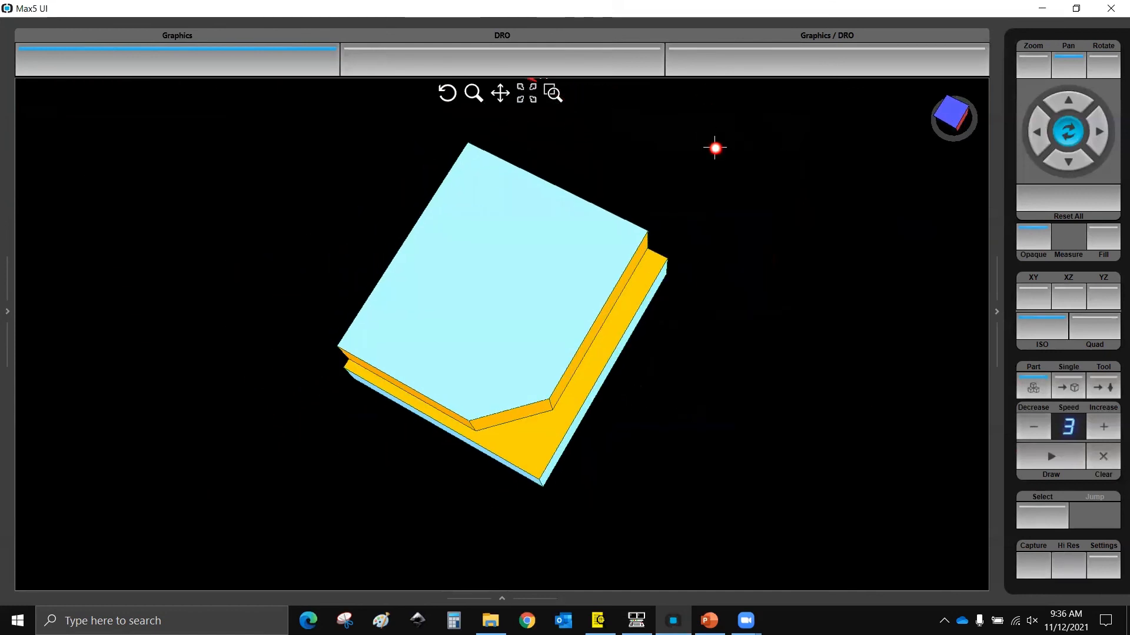